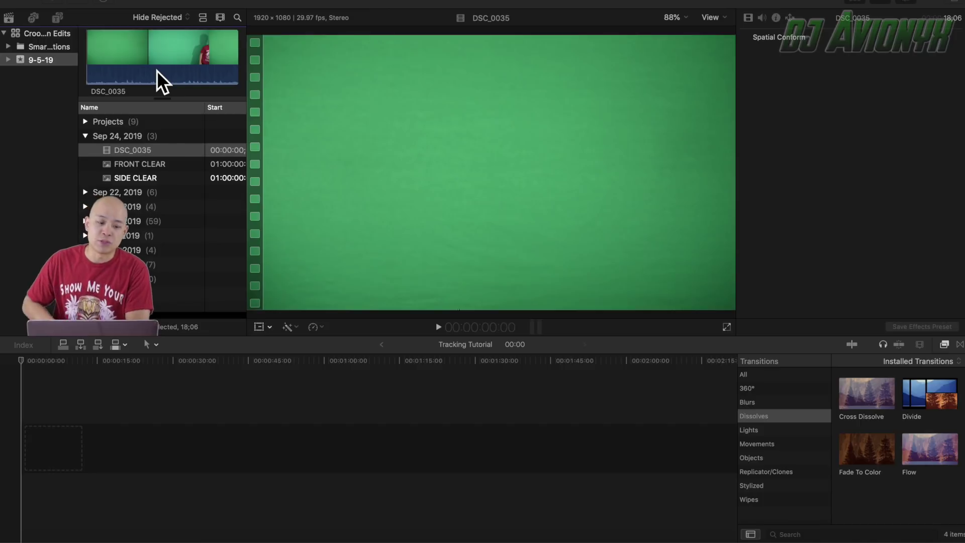
# - Add the green-screen clip DSC_0035 to the empty Tracking Tutorial timeline
pyautogui.click(207, 7)
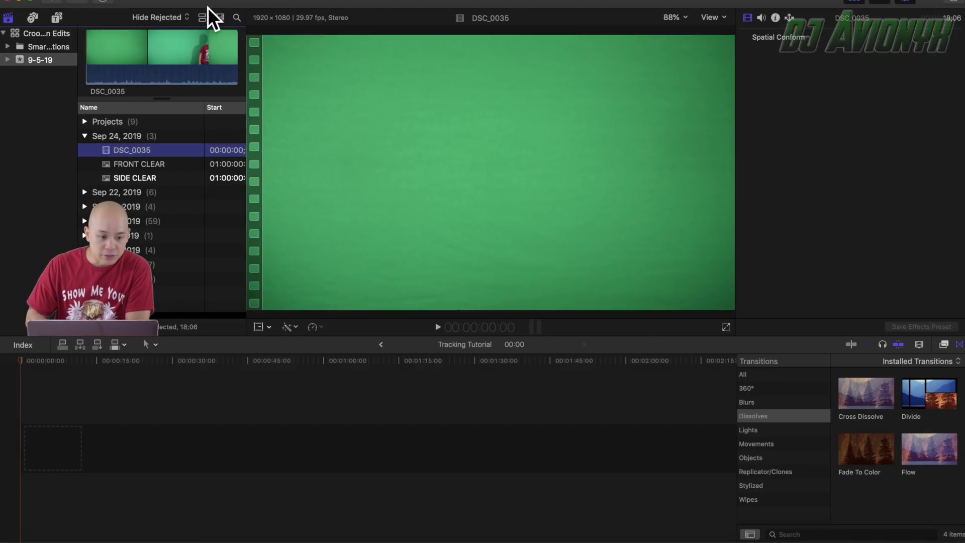
pyautogui.click(121, 165)
pyautogui.moveTo(108, 148); pyautogui.dragTo(115, 406)
pyautogui.click(31, 396)
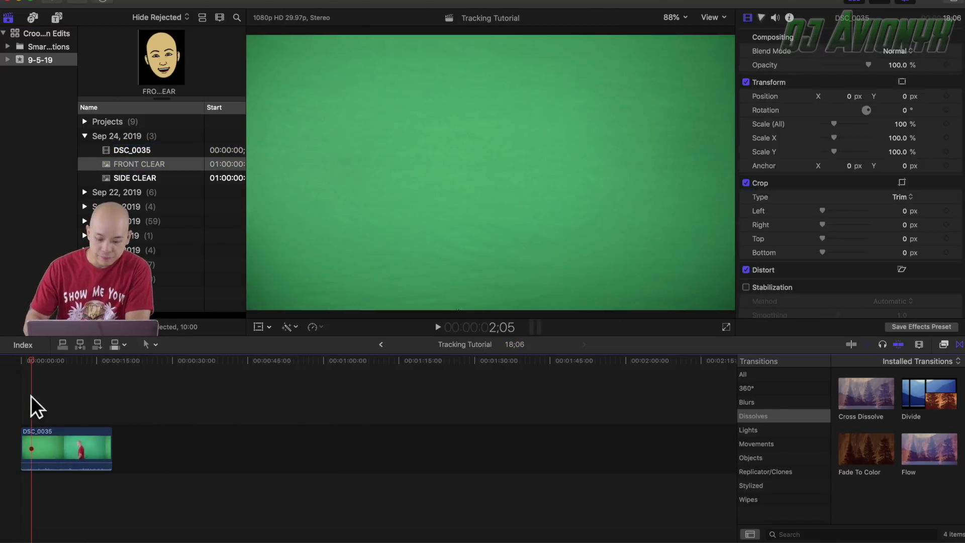
# - Trim DSC_0035's start and end so the clip runs 5;01
pyautogui.press('super+equal')
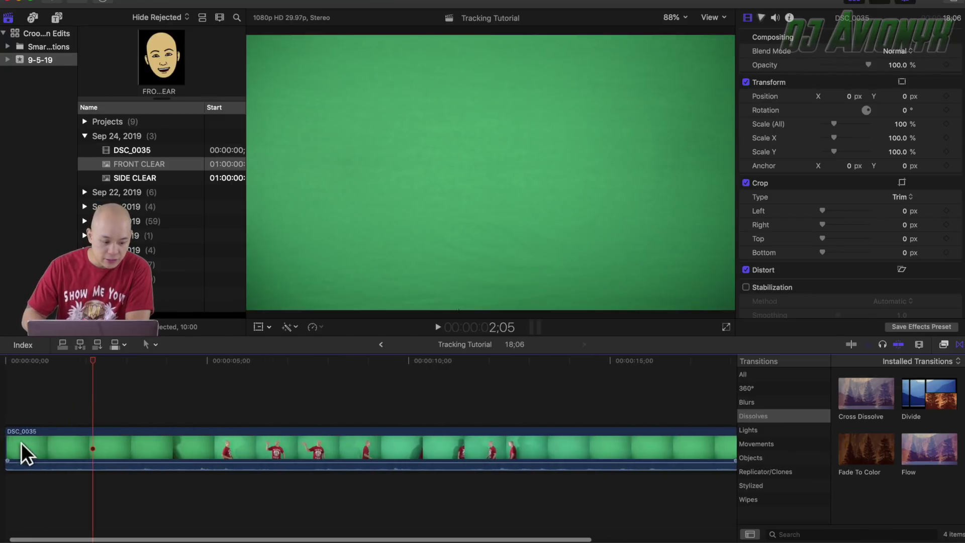
pyautogui.moveTo(15, 448); pyautogui.dragTo(195, 450)
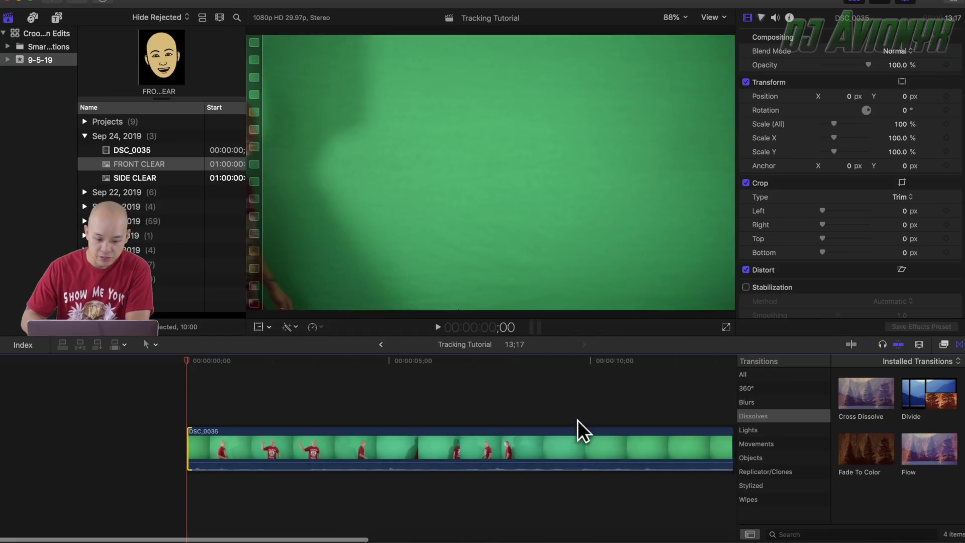
pyautogui.hscroll(3, 486, 417)
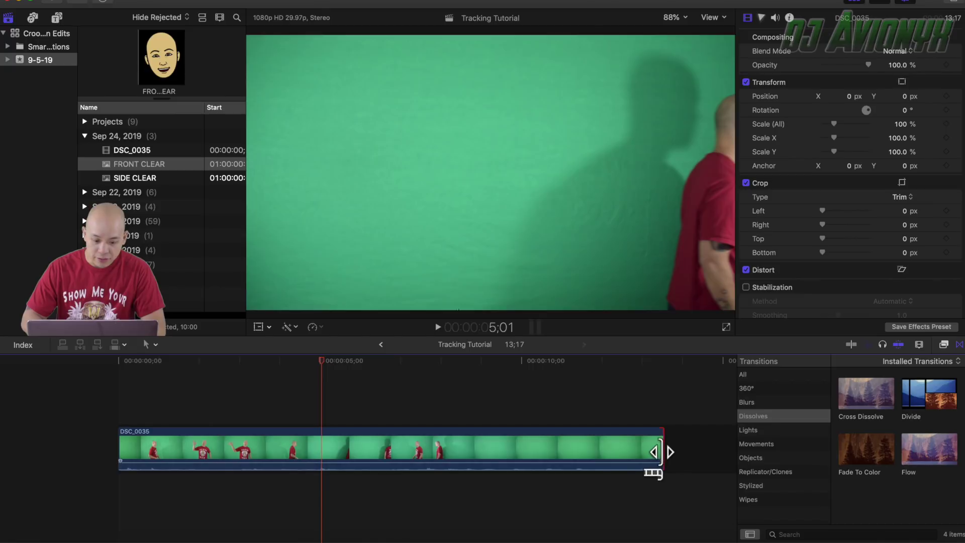
pyautogui.moveTo(662, 447); pyautogui.dragTo(321, 443)
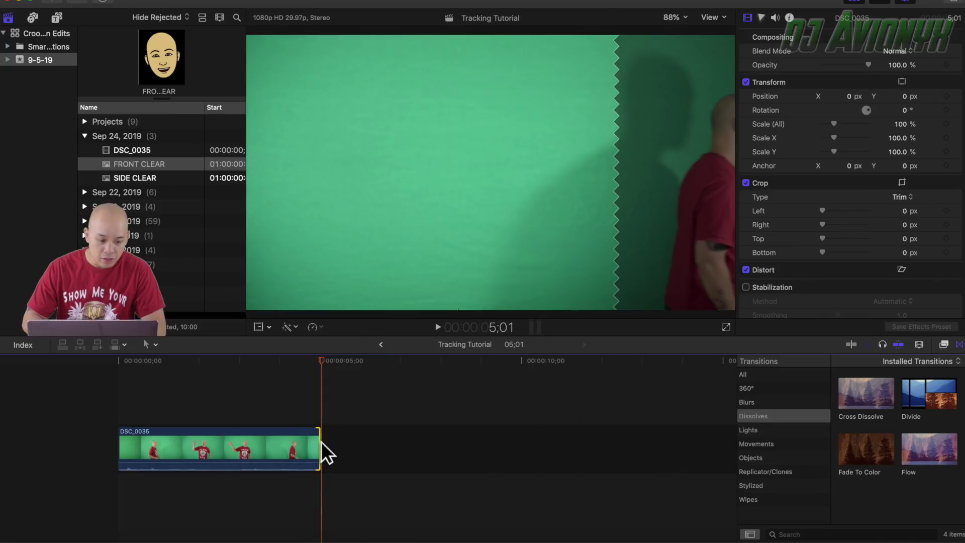
pyautogui.click(136, 171)
# - Connect the SIDE CLEAR face above DSC_0035 and shorten it to roughly 1;12
pyautogui.click(136, 178)
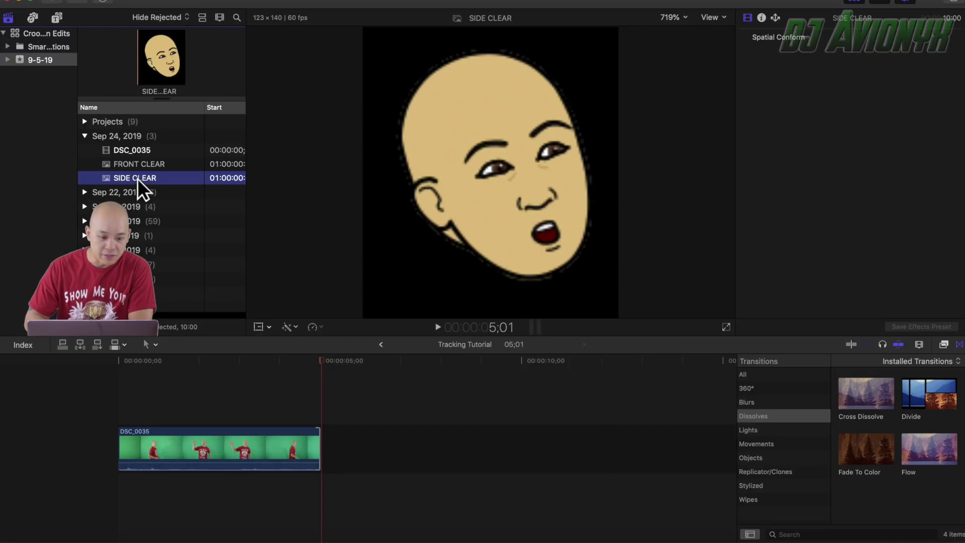
pyautogui.moveTo(137, 179); pyautogui.dragTo(118, 388)
pyautogui.moveTo(521, 403); pyautogui.dragTo(203, 398)
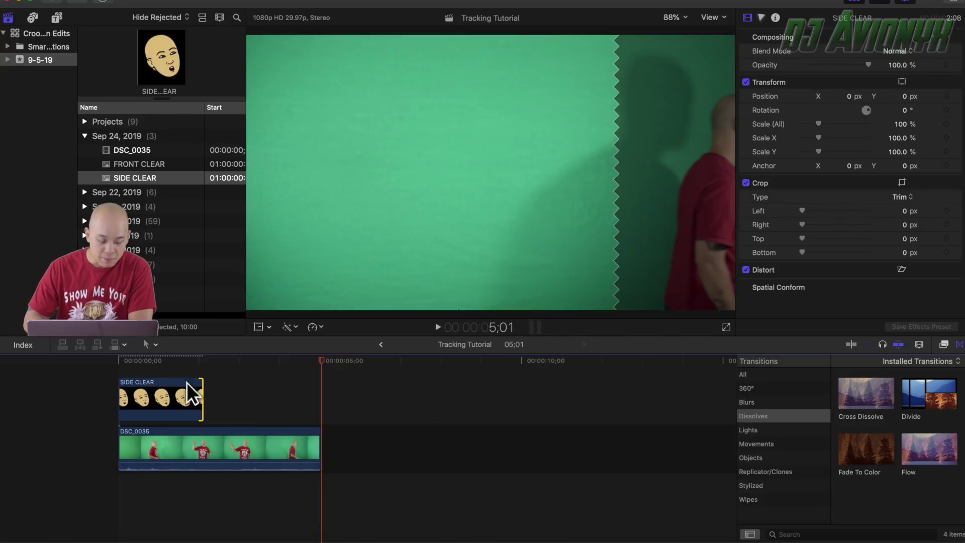
pyautogui.click(186, 368)
pyautogui.press('super+equal')
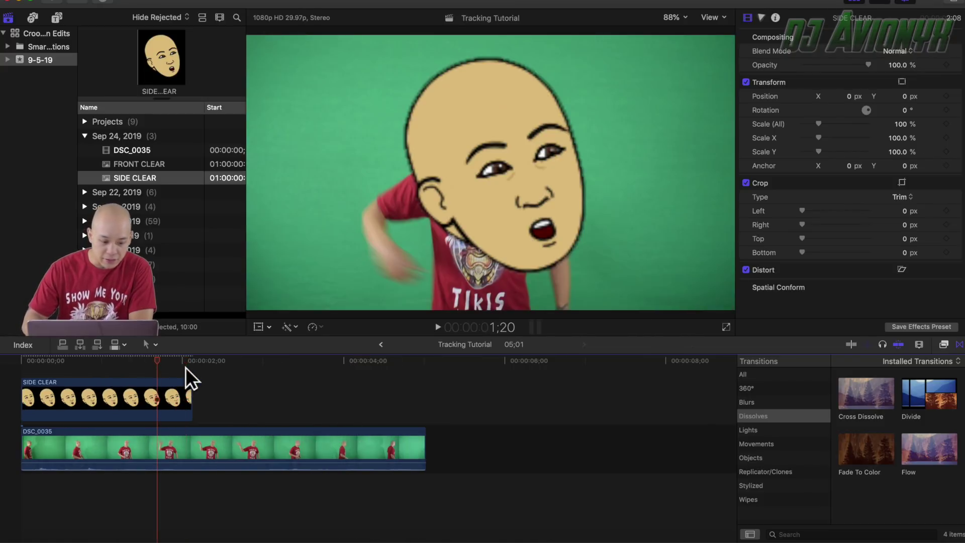
pyautogui.moveTo(189, 396); pyautogui.dragTo(132, 396)
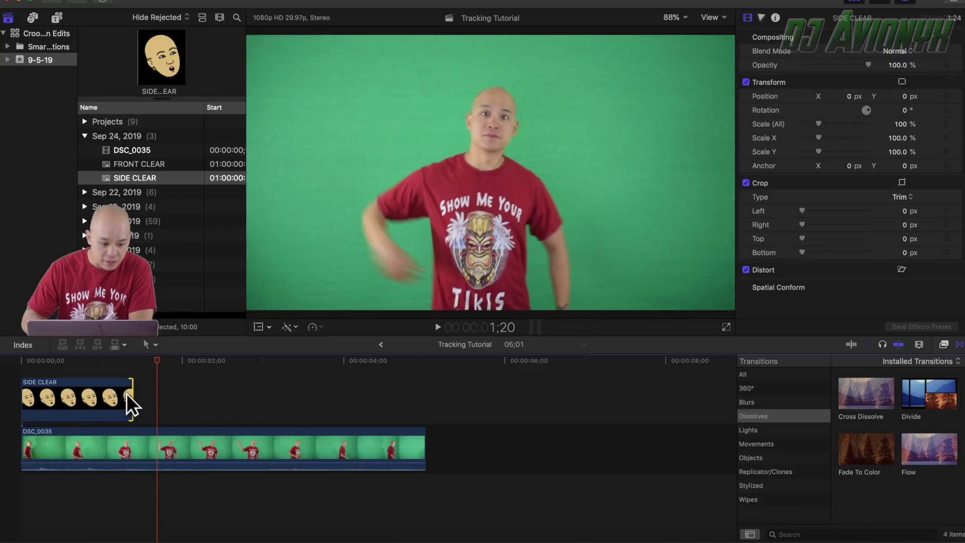
# - Check the face clip's end frame, return to the start and select SIDE CLEAR
pyautogui.moveTo(155, 361); pyautogui.dragTo(133, 356)
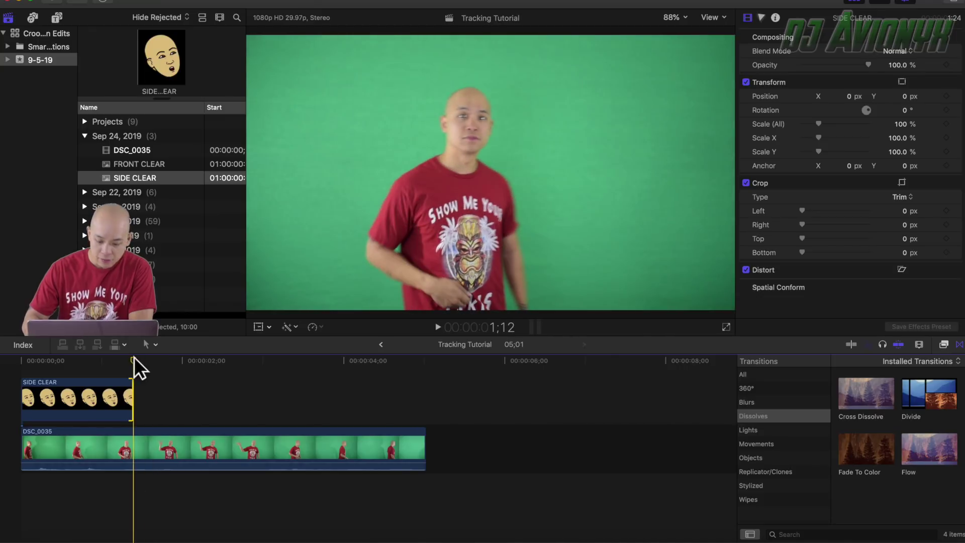
pyautogui.press('super+equal')
pyautogui.press('super+equal')
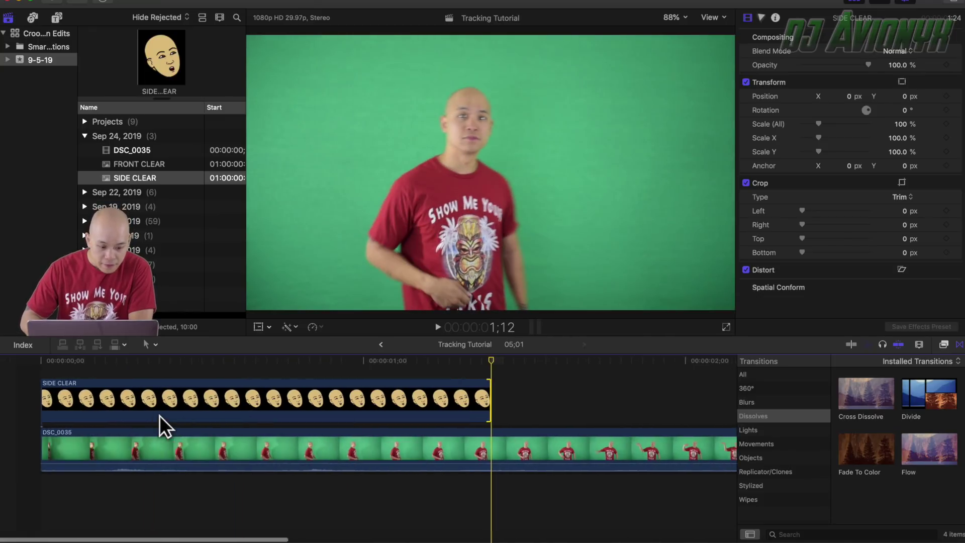
pyautogui.hscroll(1, 160, 415)
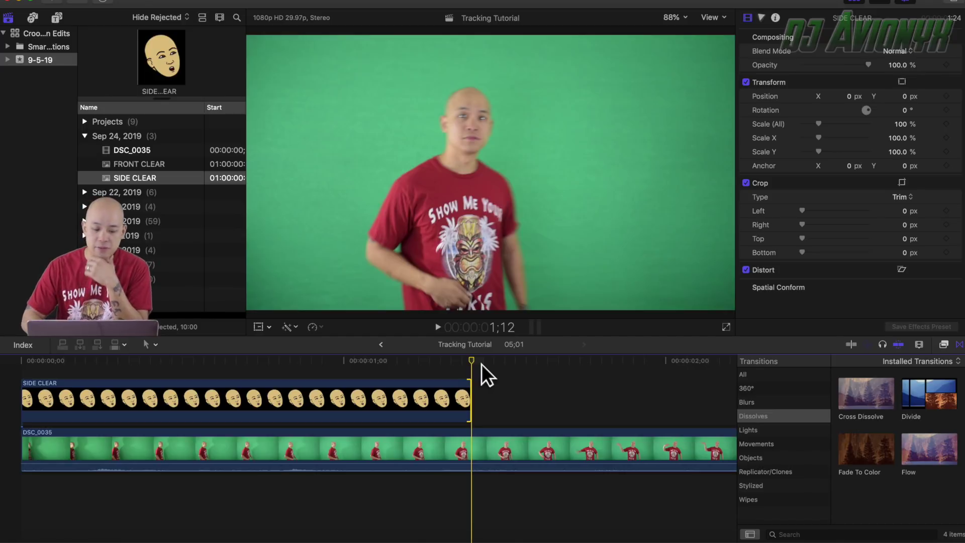
pyautogui.moveTo(471, 361); pyautogui.dragTo(460, 361)
pyautogui.press('Home')
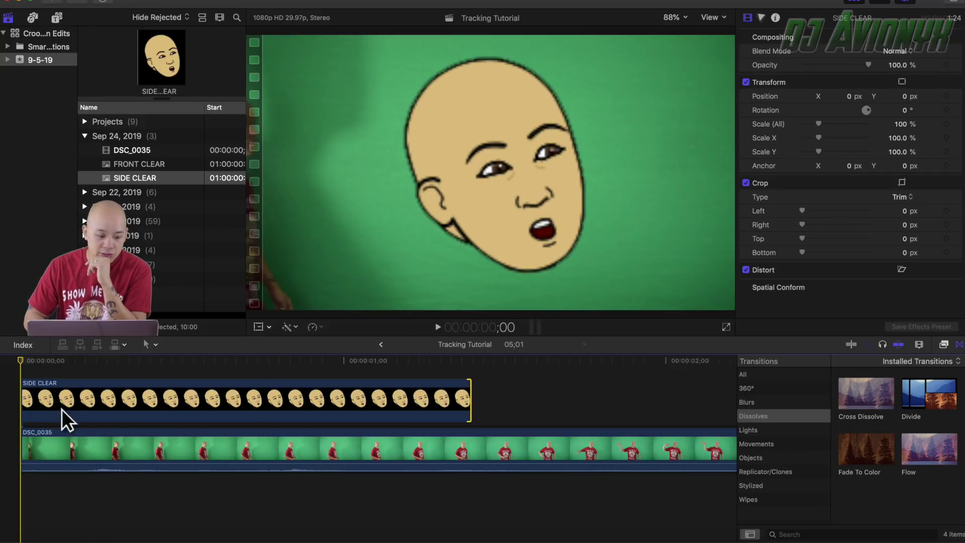
pyautogui.click(327, 396)
# - Set SIDE CLEAR's Scale (All) to 50% and its rotation to -13.2°
pyautogui.moveTo(821, 124); pyautogui.dragTo(806, 120)
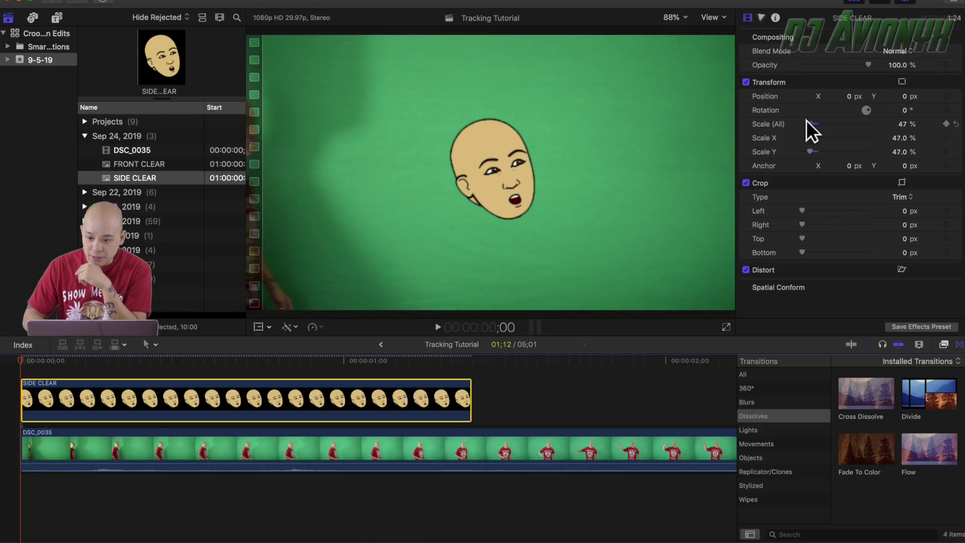
pyautogui.click(906, 123)
pyautogui.write('50')
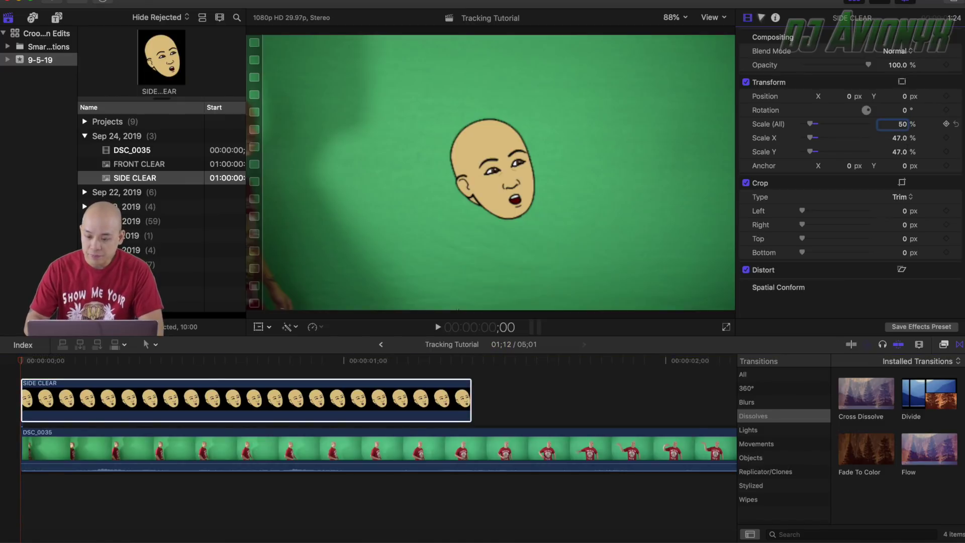
pyautogui.press('Return')
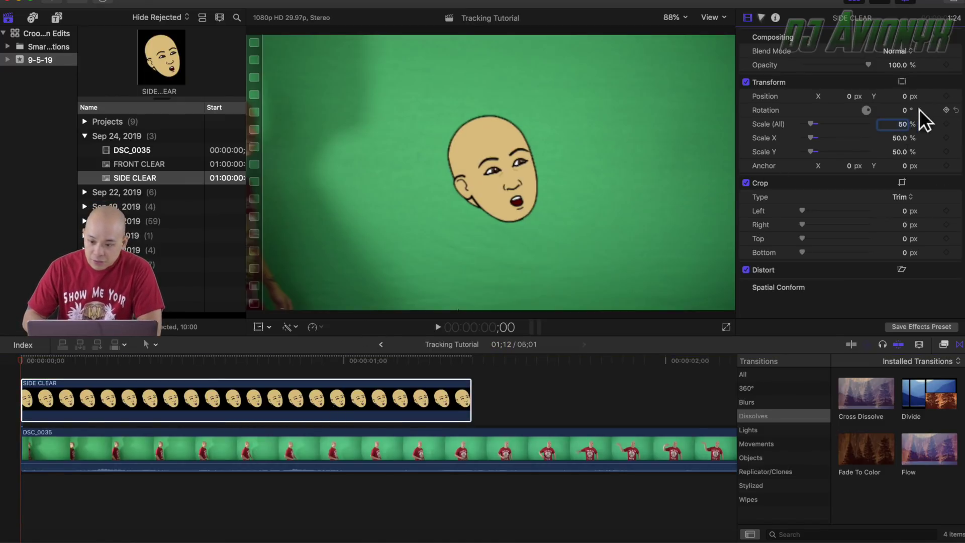
pyautogui.moveTo(862, 113); pyautogui.dragTo(870, 109)
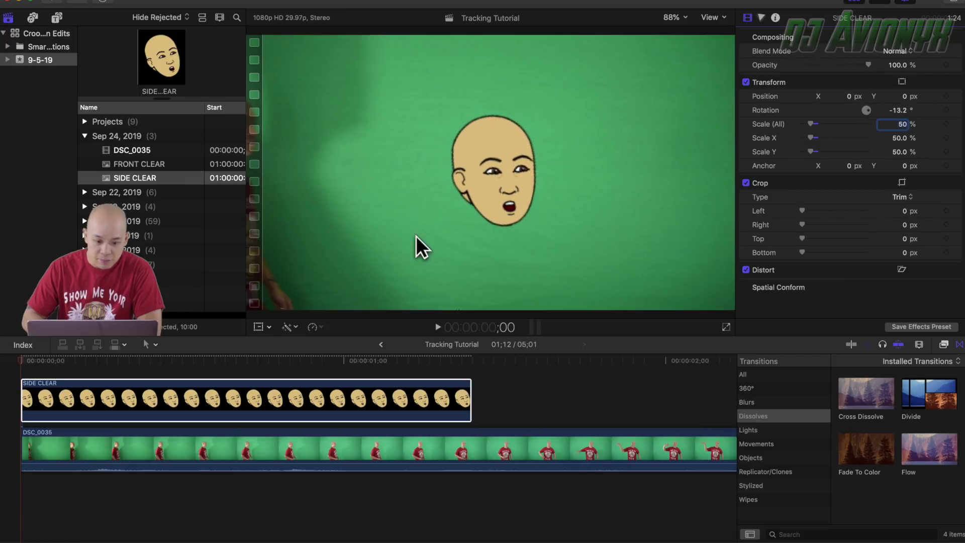
# - Place the face over the person's head near the left and shrink it slightly
pyautogui.click(257, 327)
pyautogui.moveTo(508, 206); pyautogui.dragTo(339, 177)
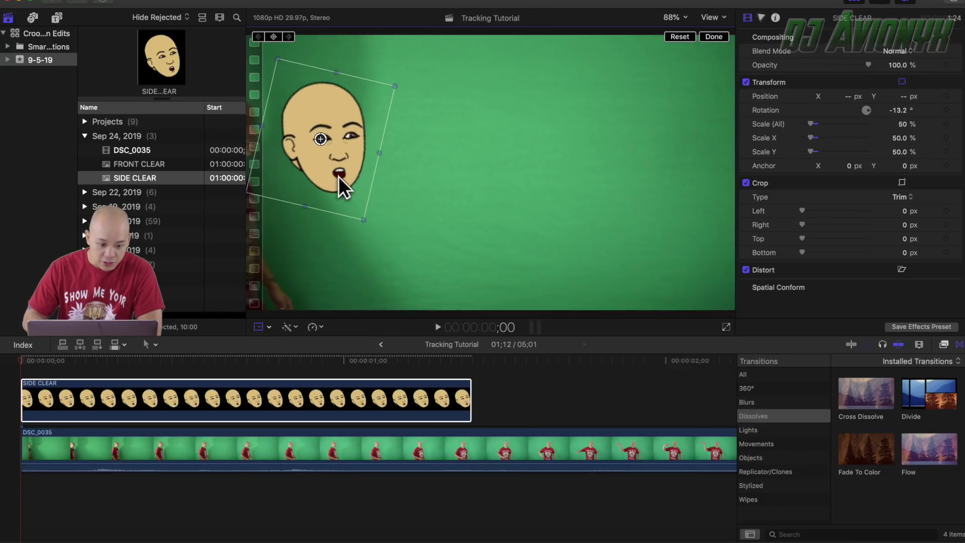
pyautogui.click(270, 327)
pyautogui.click(277, 332)
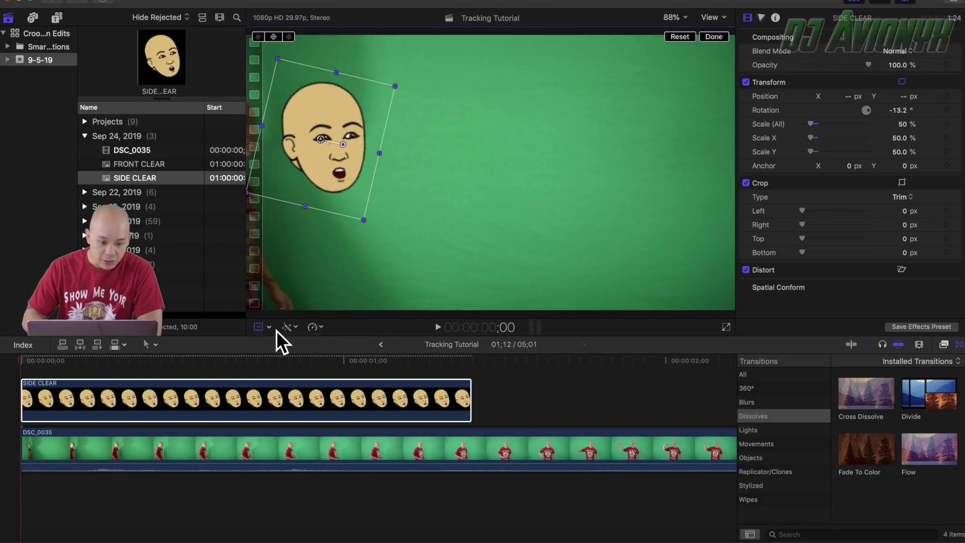
pyautogui.moveTo(333, 158); pyautogui.dragTo(377, 184)
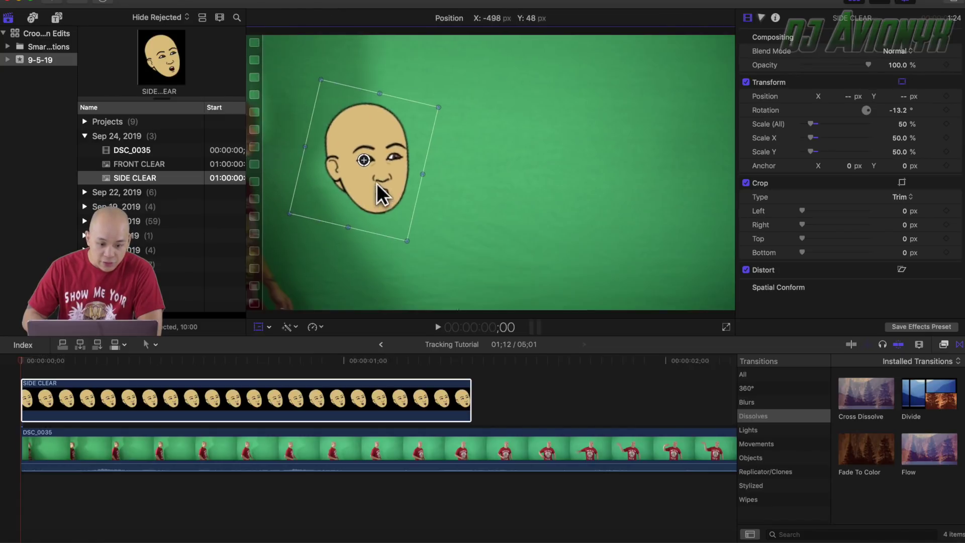
pyautogui.moveTo(408, 241); pyautogui.dragTo(391, 220)
pyautogui.click(83, 358)
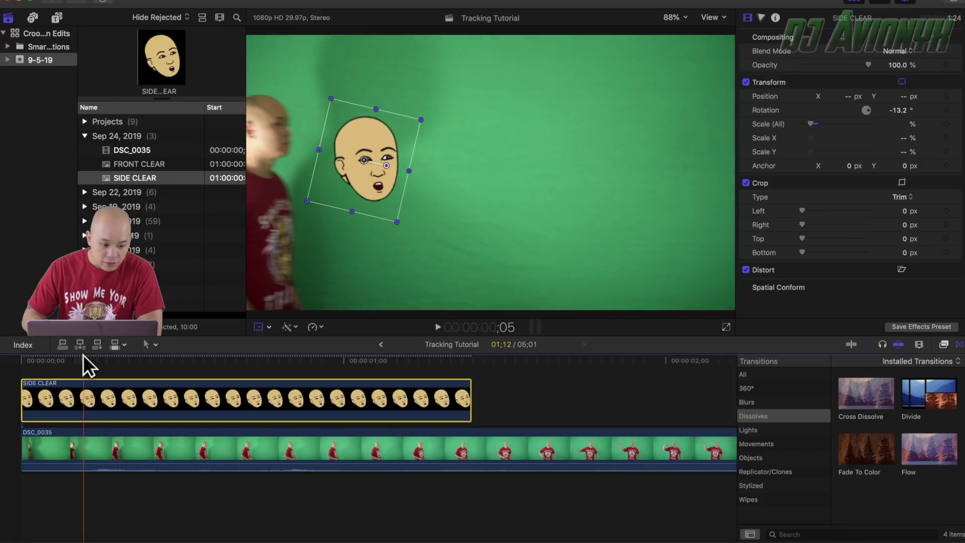
pyautogui.moveTo(380, 190); pyautogui.dragTo(276, 161)
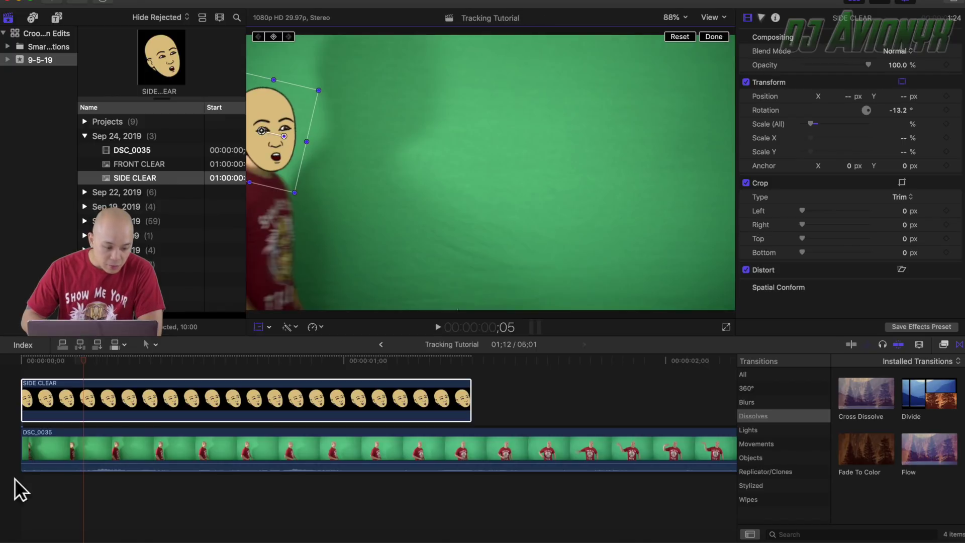
pyautogui.press('super+equal')
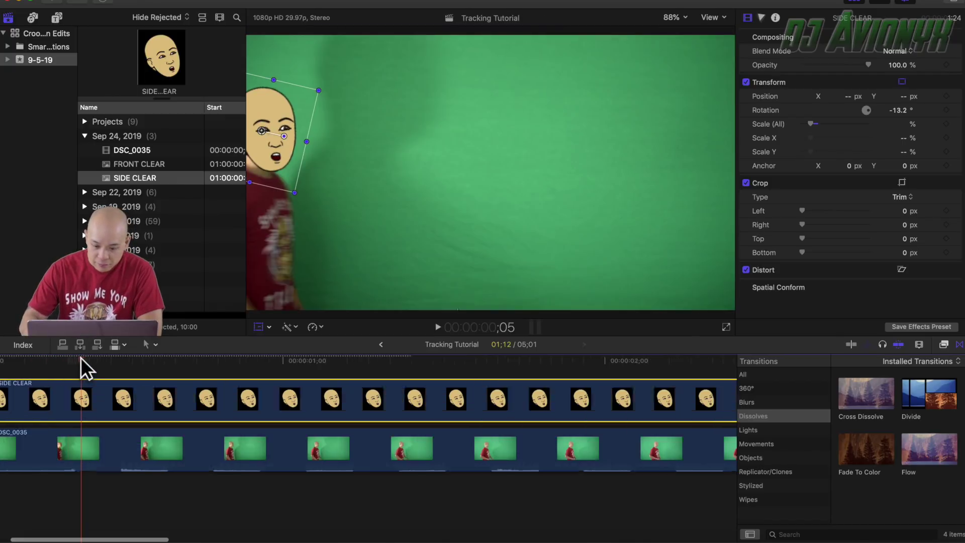
pyautogui.click(959, 345)
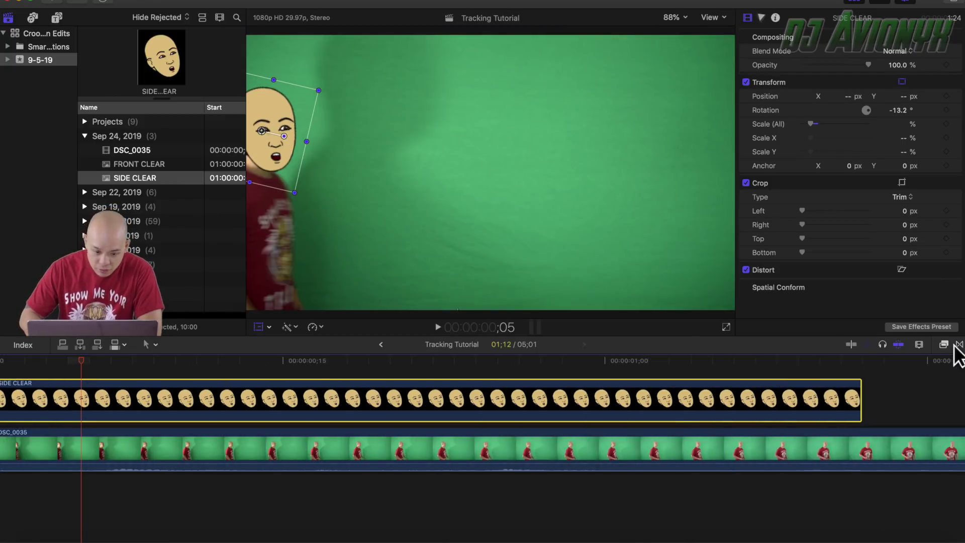
# - At frame 00;00, set the face on the head and keyframe position, rotation and 38.23% scale
pyautogui.click(140, 354)
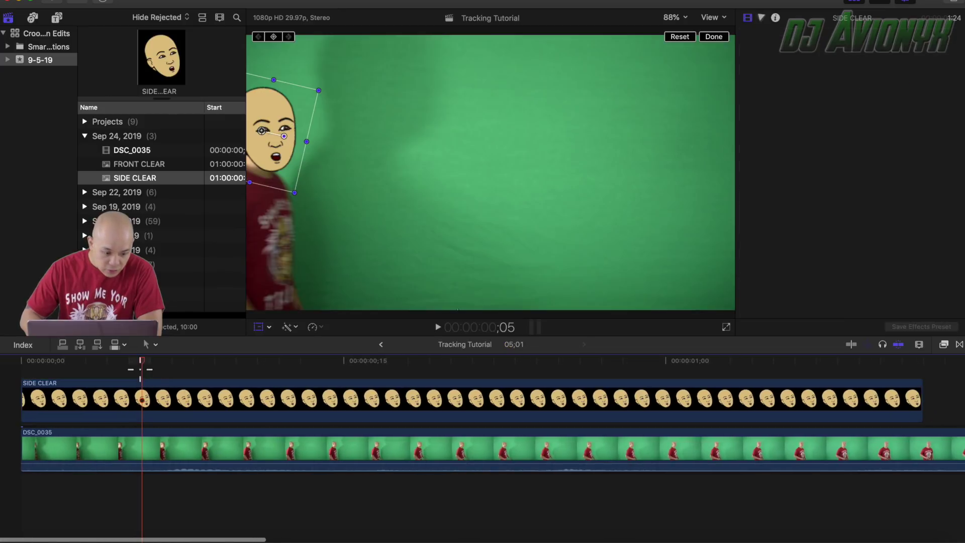
pyautogui.moveTo(141, 360); pyautogui.dragTo(21, 361)
pyautogui.moveTo(274, 168); pyautogui.dragTo(250, 158)
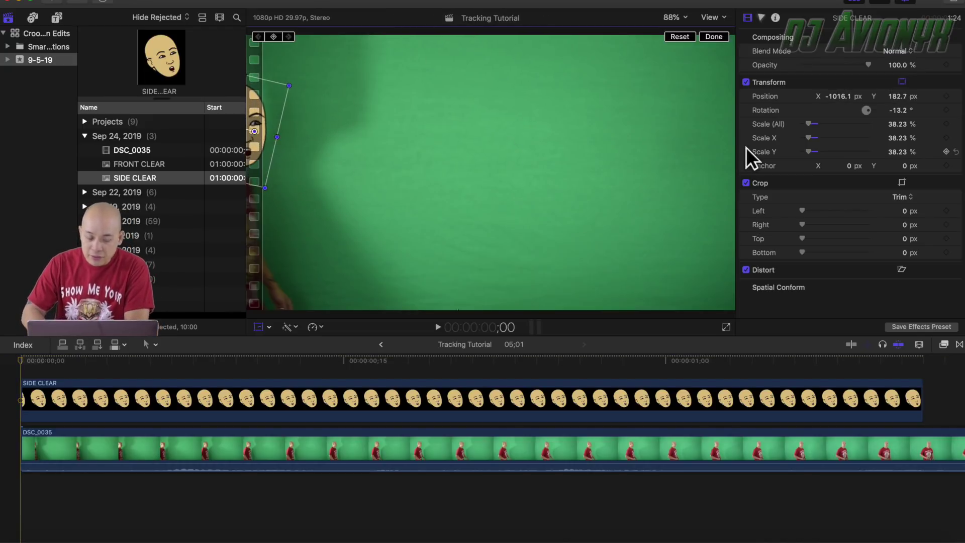
pyautogui.click(42, 399)
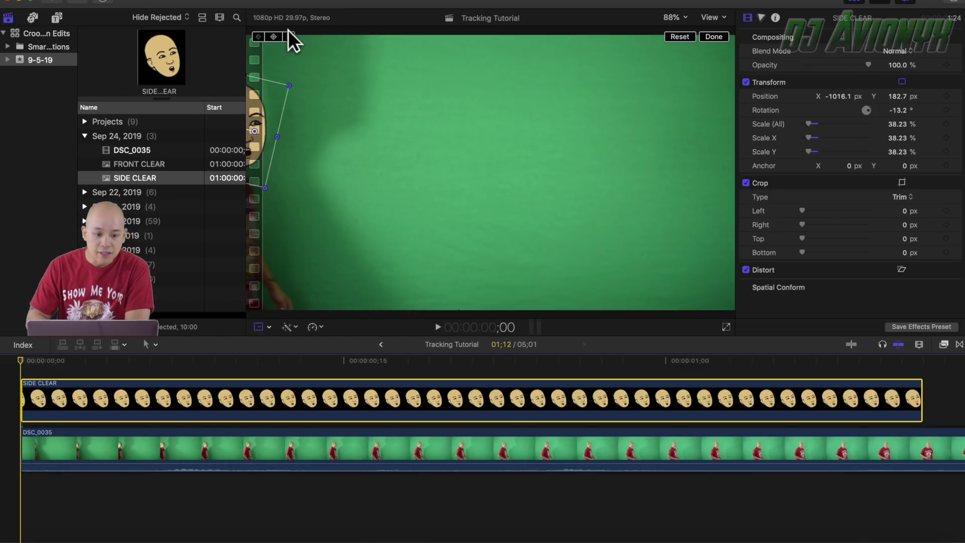
pyautogui.click(274, 37)
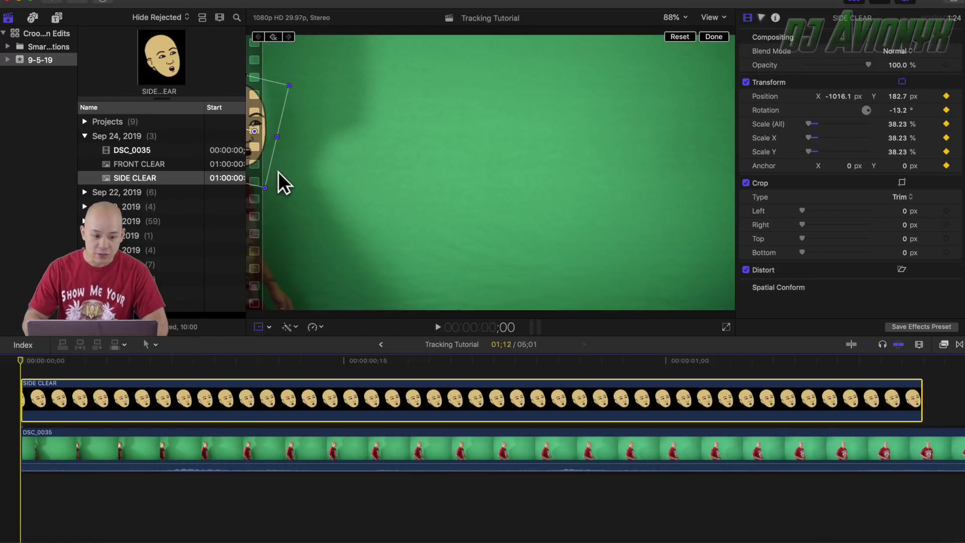
pyautogui.press('Right')
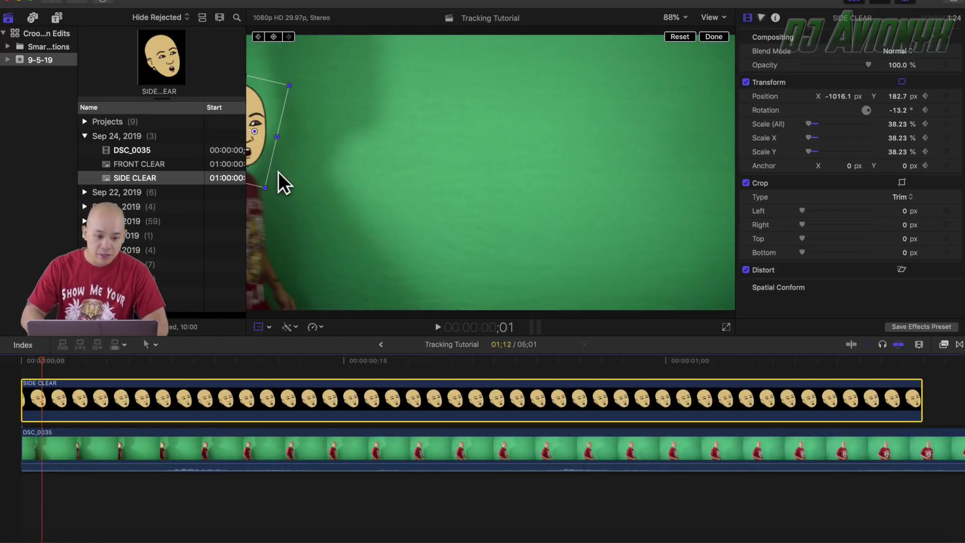
# - Keyframe the face frame by frame over the first frames, moving it right with the head
pyautogui.moveTo(255, 146); pyautogui.dragTo(257, 147)
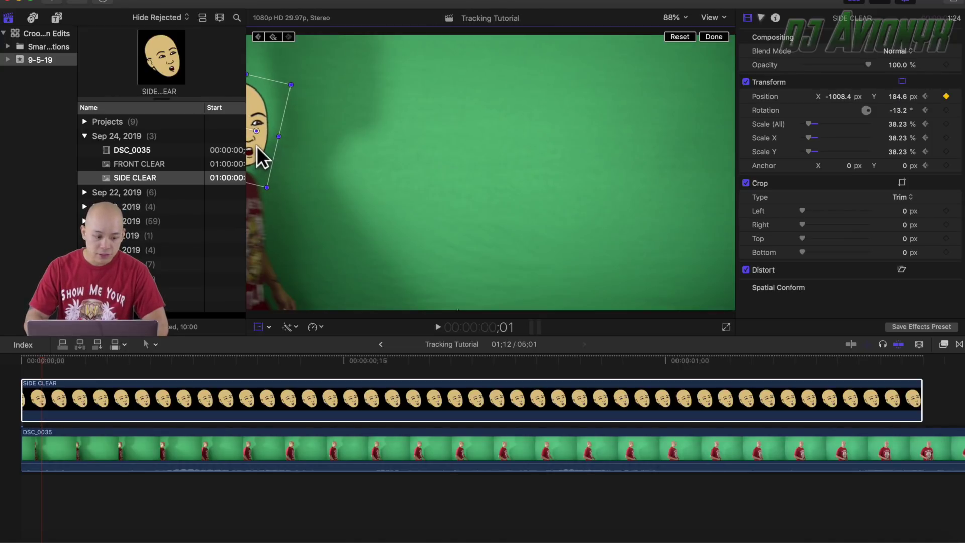
pyautogui.press('Right')
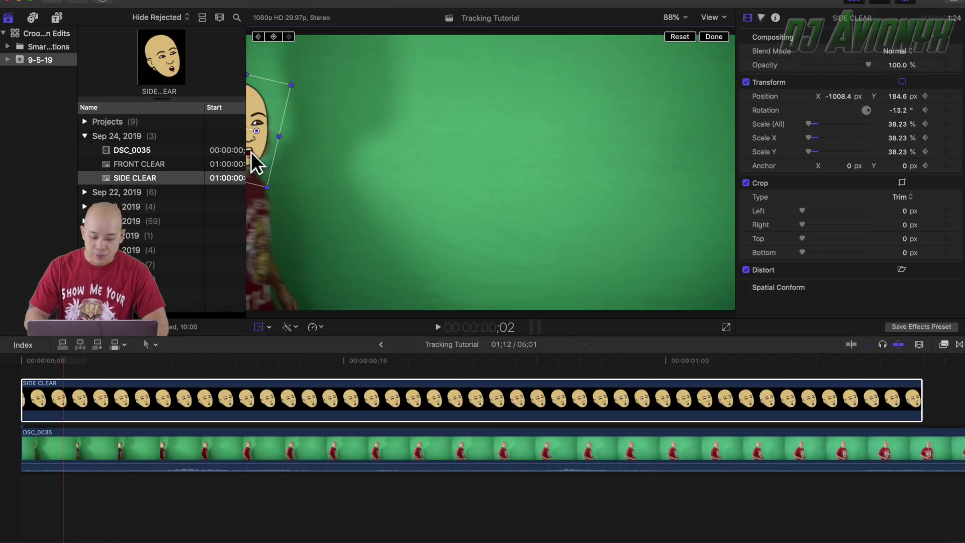
pyautogui.moveTo(253, 151); pyautogui.dragTo(261, 158)
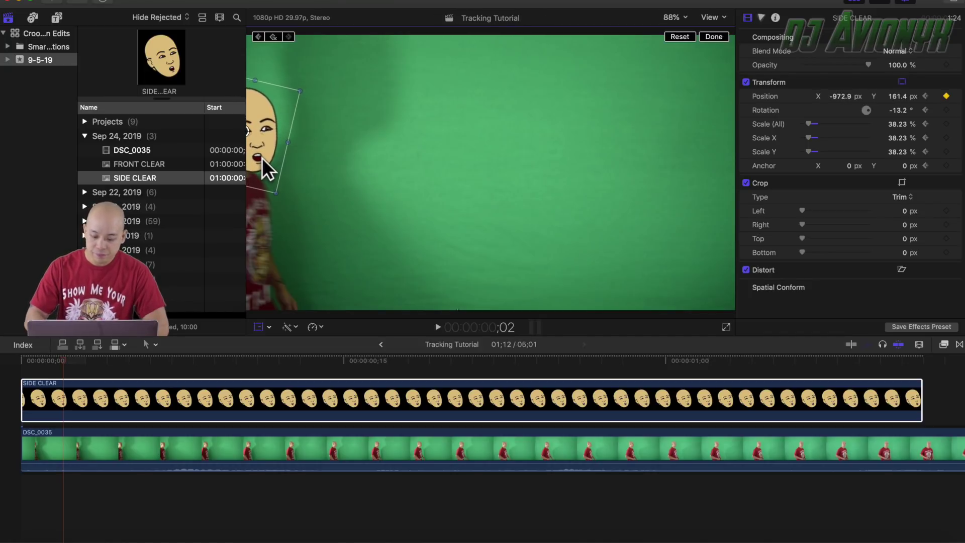
pyautogui.press('Right')
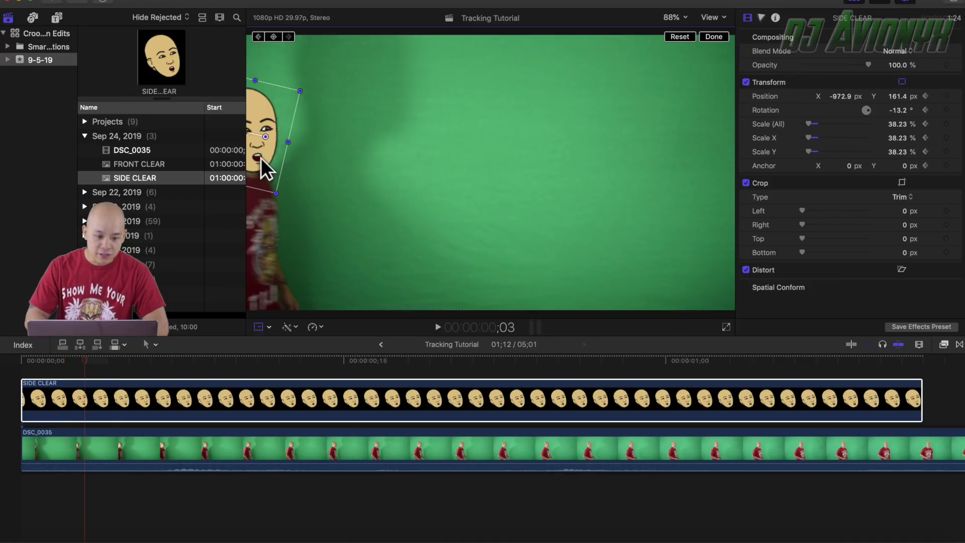
pyautogui.moveTo(261, 157); pyautogui.dragTo(265, 158)
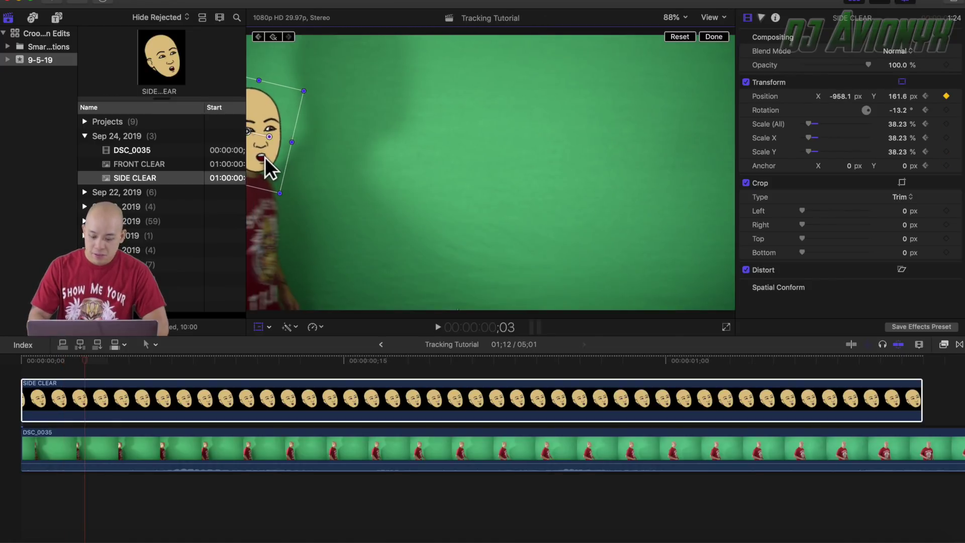
pyautogui.press('Right')
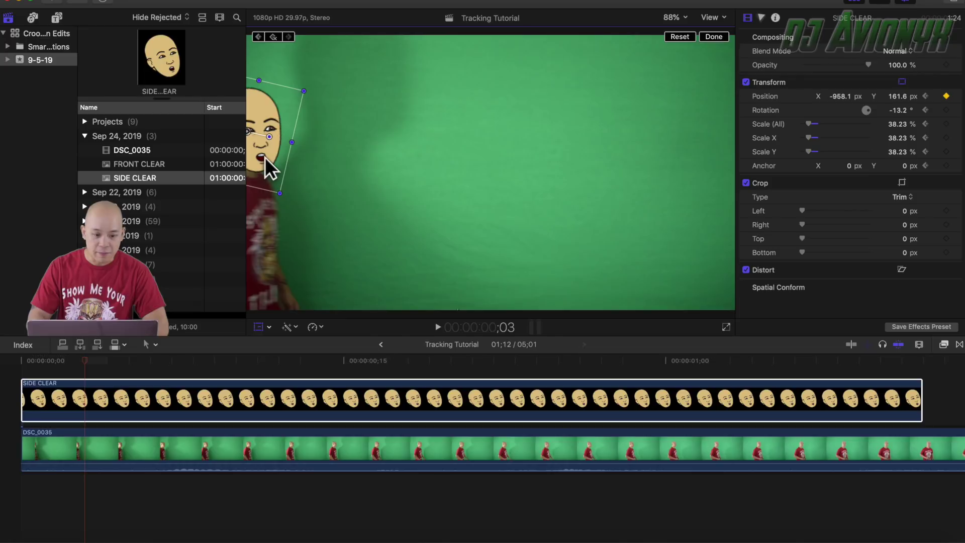
pyautogui.moveTo(265, 158); pyautogui.dragTo(313, 147)
pyautogui.press('Right')
pyautogui.press('Right')
pyautogui.press('Right')
pyautogui.press('Right')
pyautogui.press('Right')
# - Continue the frame-by-frame position keyframes, carrying the face further right through 1;11
pyautogui.press('Right')
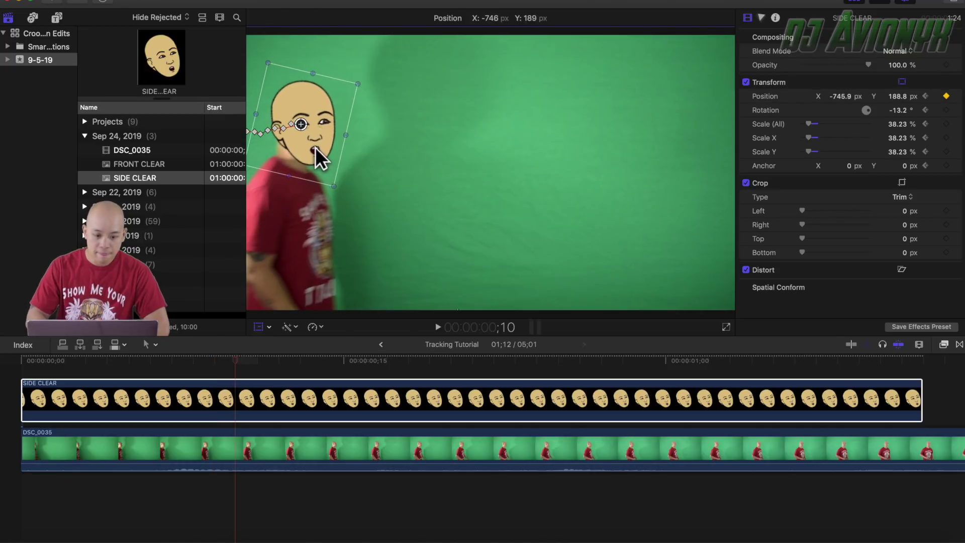
pyautogui.press('Right')
pyautogui.moveTo(316, 147); pyautogui.dragTo(342, 145)
pyautogui.press('Right')
pyautogui.press('Right')
pyautogui.press('Right')
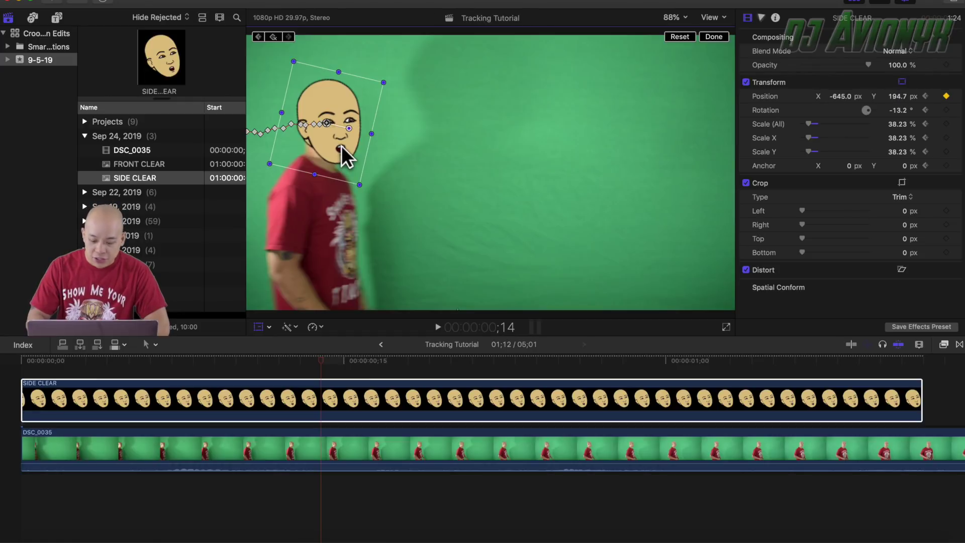
pyautogui.press('Right')
pyautogui.moveTo(333, 150); pyautogui.dragTo(459, 152)
pyautogui.press('Right')
pyautogui.press('Right')
pyautogui.press('Right')
pyautogui.press('Right')
pyautogui.press('Right')
pyautogui.press('Right')
pyautogui.press('Right')
pyautogui.press('Right')
pyautogui.press('Right')
pyautogui.press('Right')
pyautogui.press('Right')
pyautogui.press('Right')
pyautogui.press('Right')
pyautogui.press('Right')
pyautogui.press('Right')
pyautogui.press('Right')
pyautogui.press('Right')
pyautogui.press('Right')
pyautogui.press('Right')
pyautogui.press('Right')
pyautogui.press('Right')
pyautogui.press('Right')
pyautogui.press('Right')
pyautogui.press('Right')
pyautogui.press('Right')
pyautogui.press('Right')
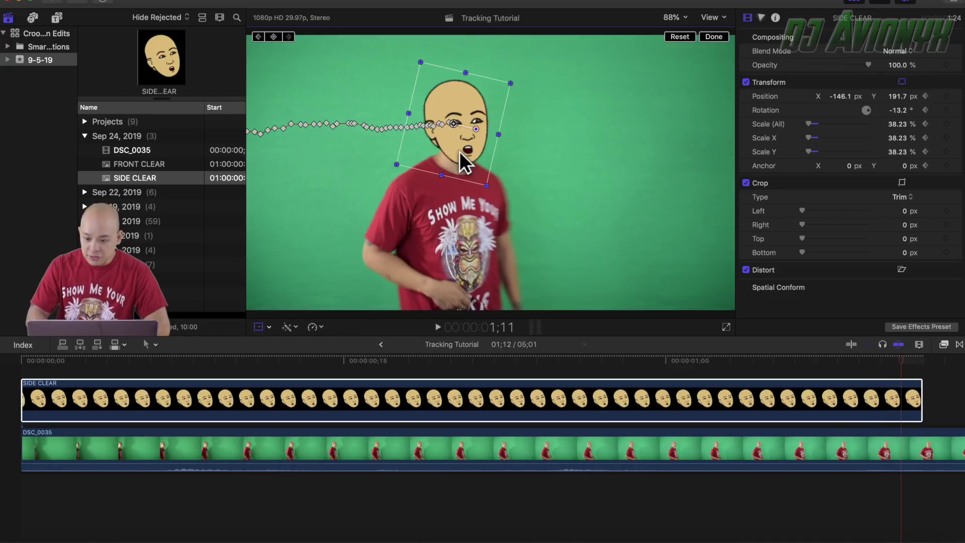
pyautogui.moveTo(460, 151); pyautogui.dragTo(465, 152)
pyautogui.press('Right')
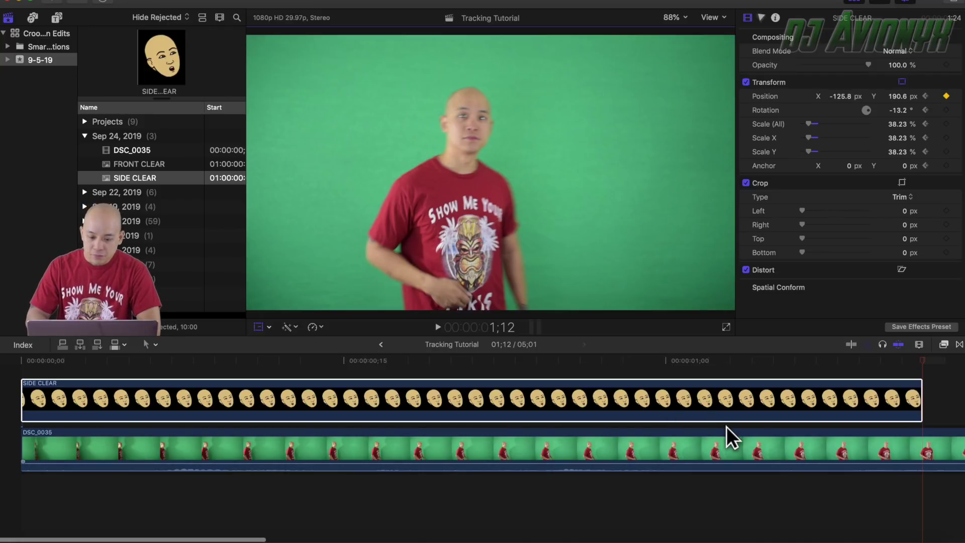
pyautogui.scroll(2, 726, 426)
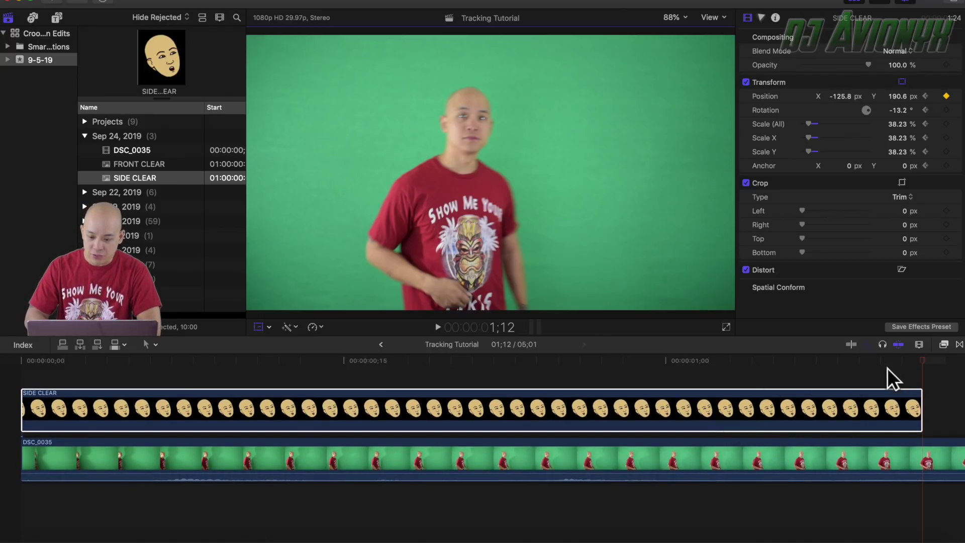
# - Play the shot from 00;00 to check the side-face tracking
pyautogui.moveTo(923, 360); pyautogui.dragTo(29, 387)
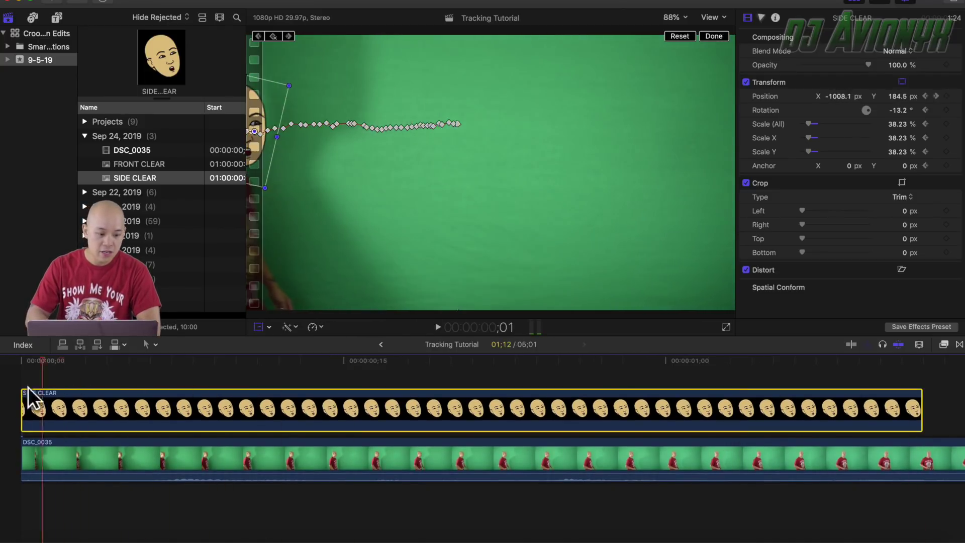
pyautogui.click(17, 361)
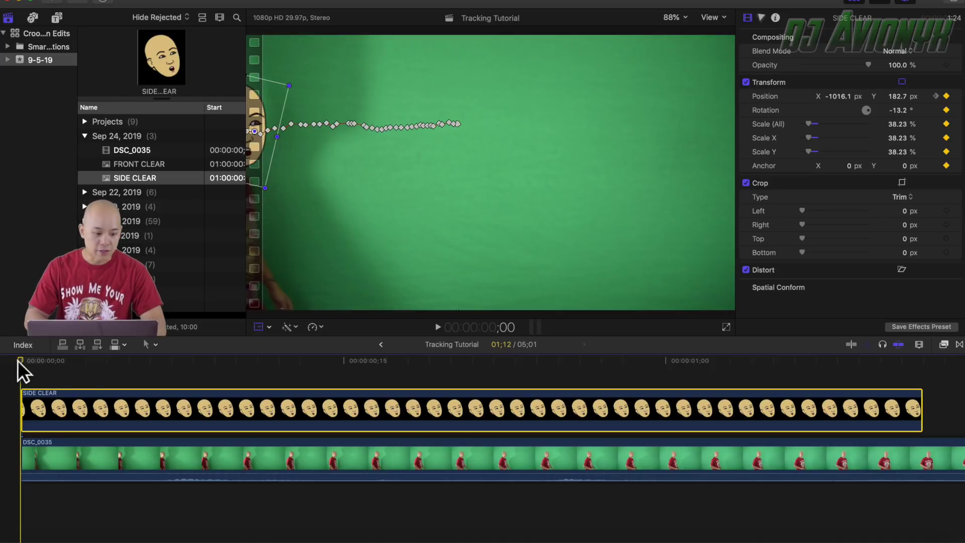
pyautogui.click(439, 327)
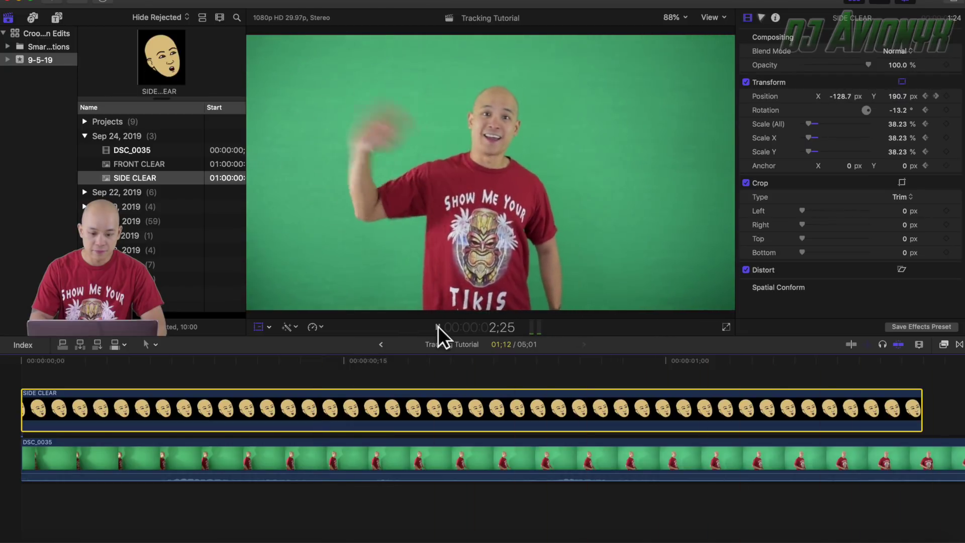
pyautogui.click(438, 327)
# - Place the FRONT CLEAR face above DSC_0035, starting where SIDE CLEAR ends
pyautogui.press('super+minus')
pyautogui.press('super+minus')
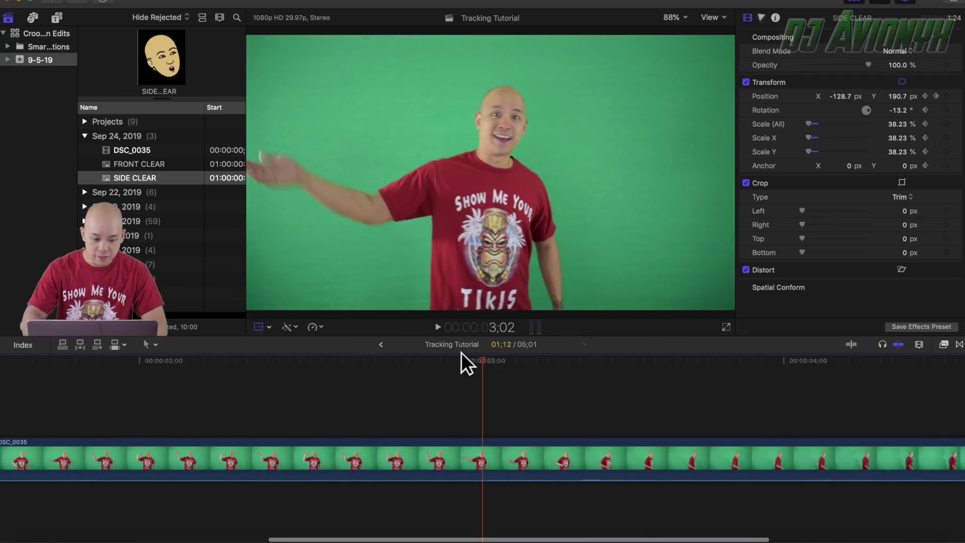
pyautogui.click(131, 160)
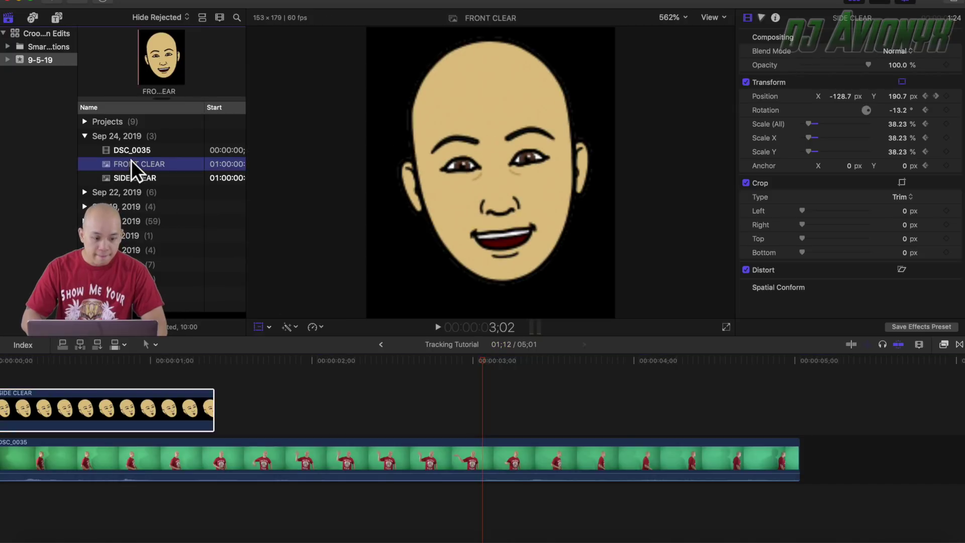
pyautogui.moveTo(114, 165); pyautogui.dragTo(214, 388)
pyautogui.press('b')
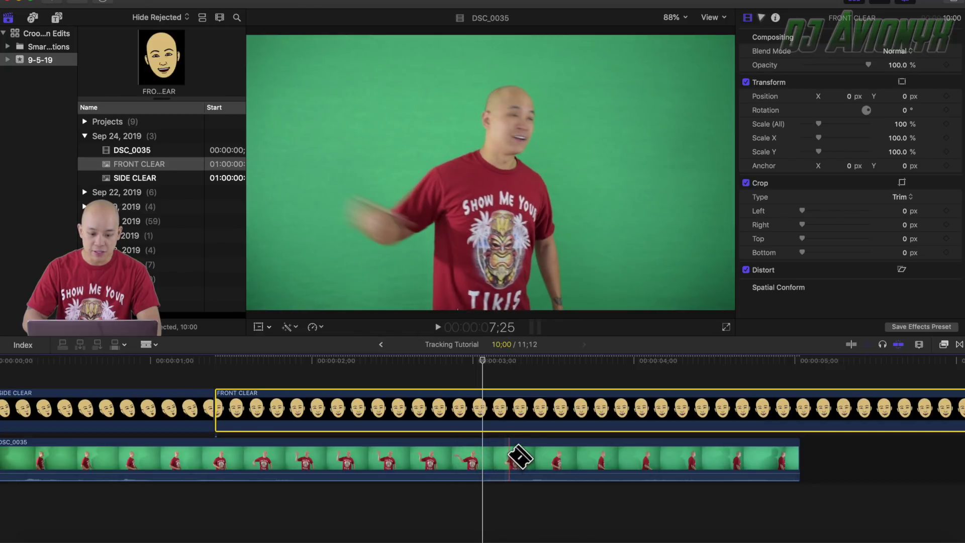
# - Cut FRONT CLEAR at the playhead and delete its excess end
pyautogui.click(508, 409)
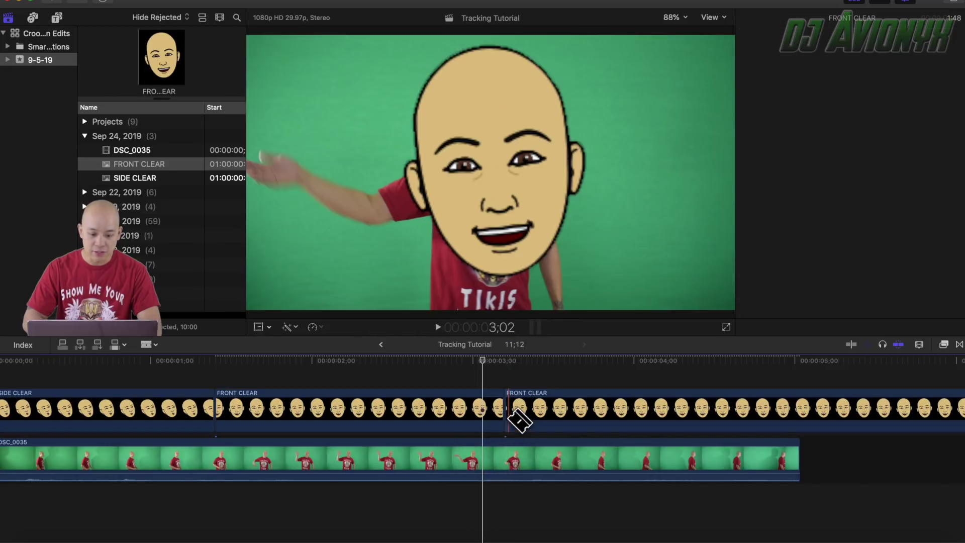
pyautogui.press('a')
pyautogui.click(549, 408)
pyautogui.press('Delete')
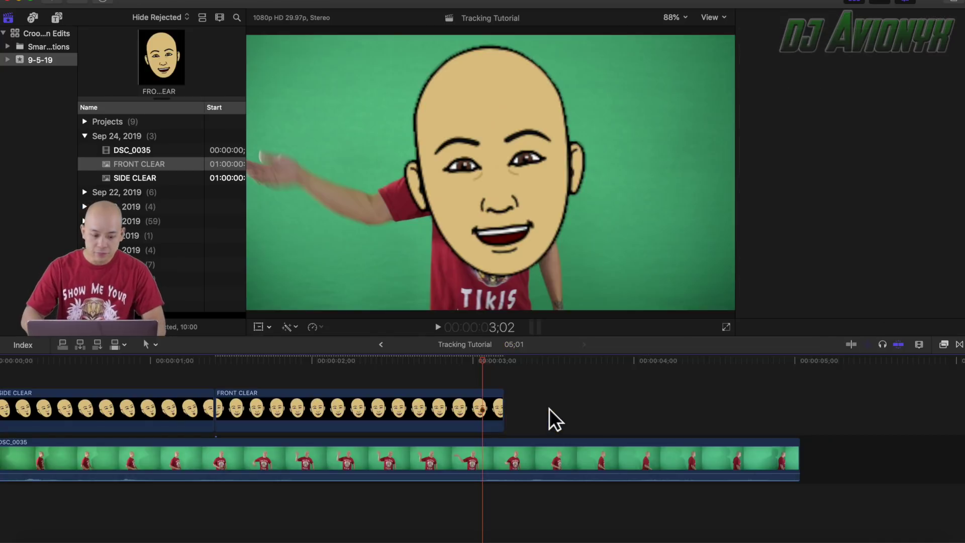
# - Shrink the FRONT CLEAR face, first to about 45% and then about 38%
pyautogui.moveTo(482, 363); pyautogui.dragTo(218, 368)
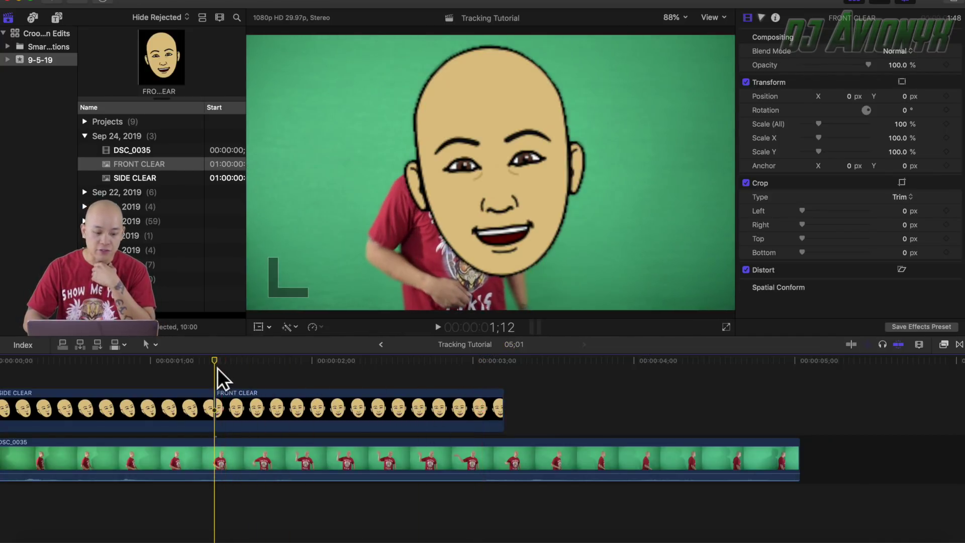
pyautogui.click(243, 396)
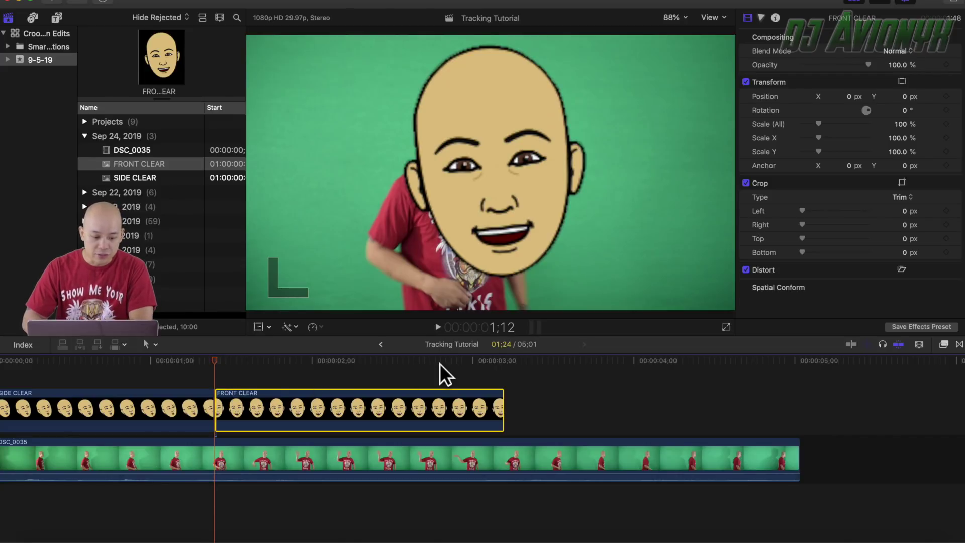
pyautogui.click(273, 392)
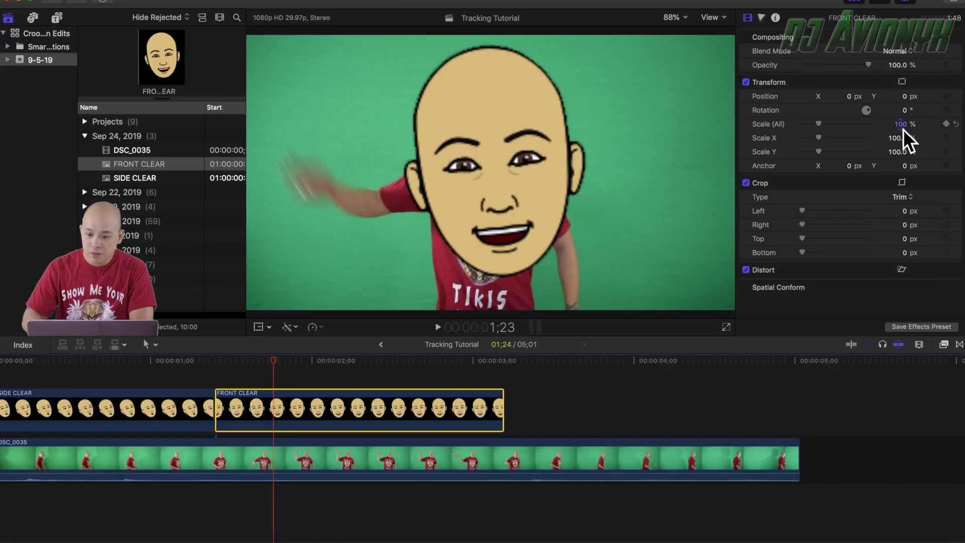
pyautogui.moveTo(903, 129); pyautogui.dragTo(904, 152)
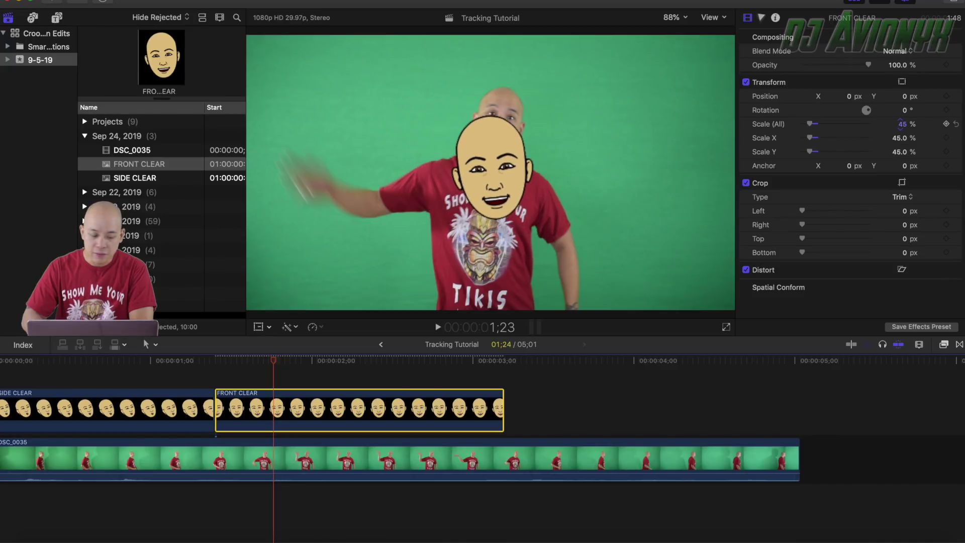
pyautogui.click(182, 376)
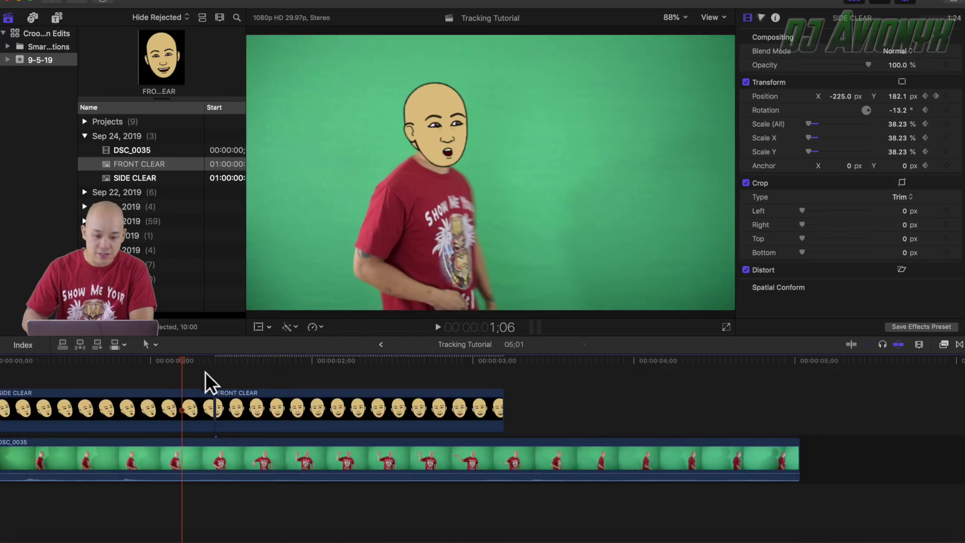
pyautogui.click(250, 373)
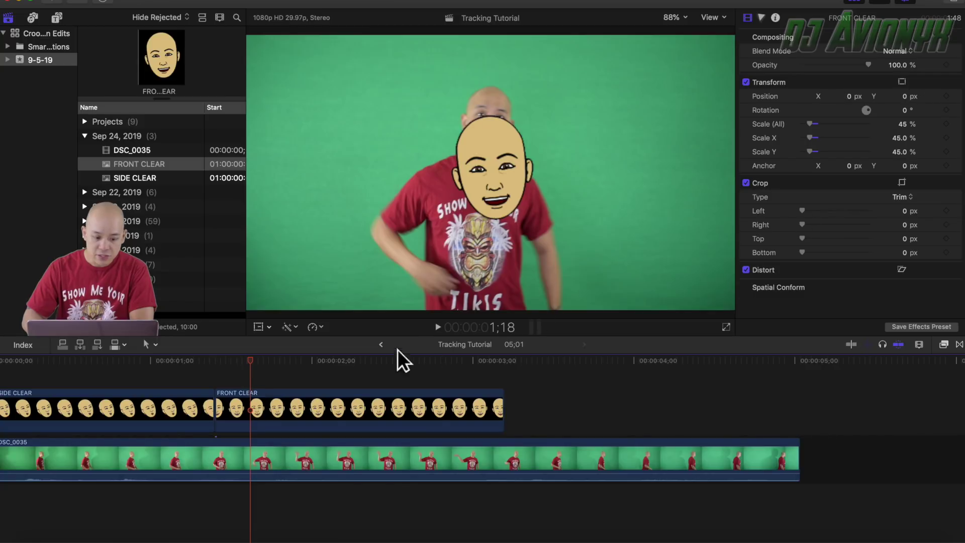
pyautogui.click(303, 416)
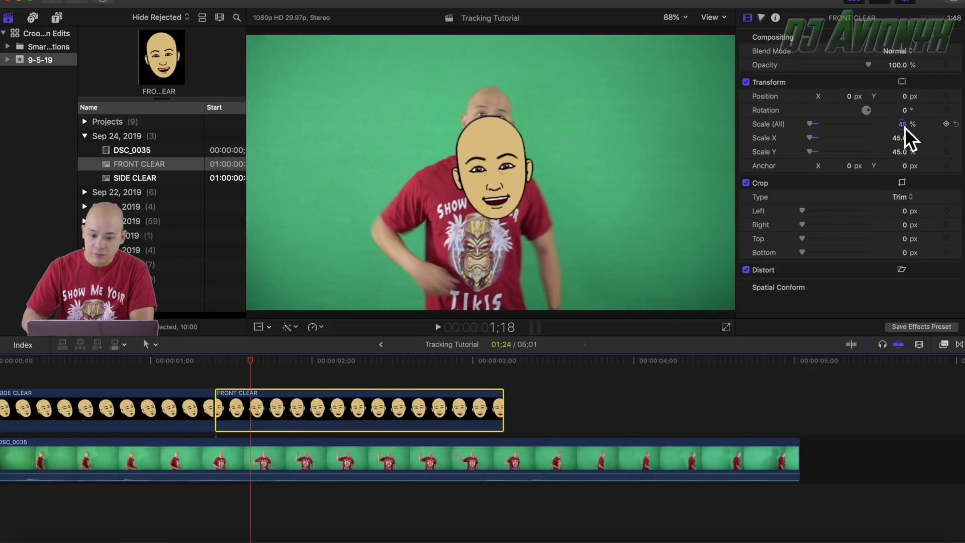
pyautogui.moveTo(902, 124); pyautogui.dragTo(904, 128)
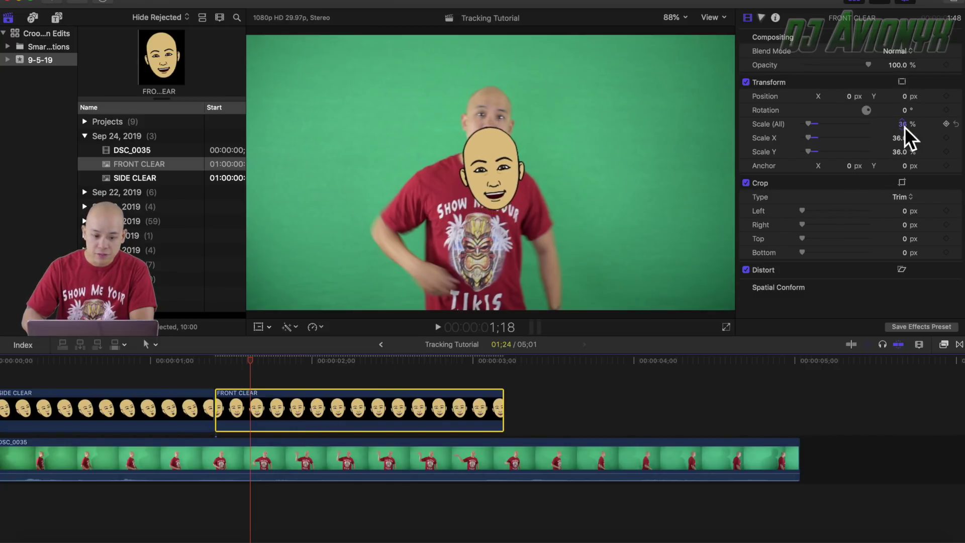
# - Enter exactly 37 as FRONT CLEAR's Scale (All)
pyautogui.click(191, 377)
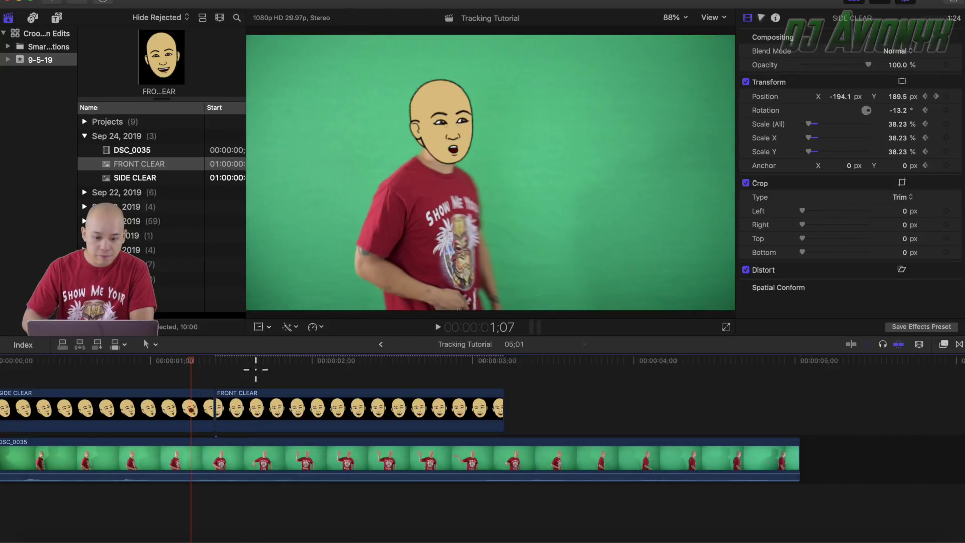
pyautogui.click(259, 396)
pyautogui.click(196, 371)
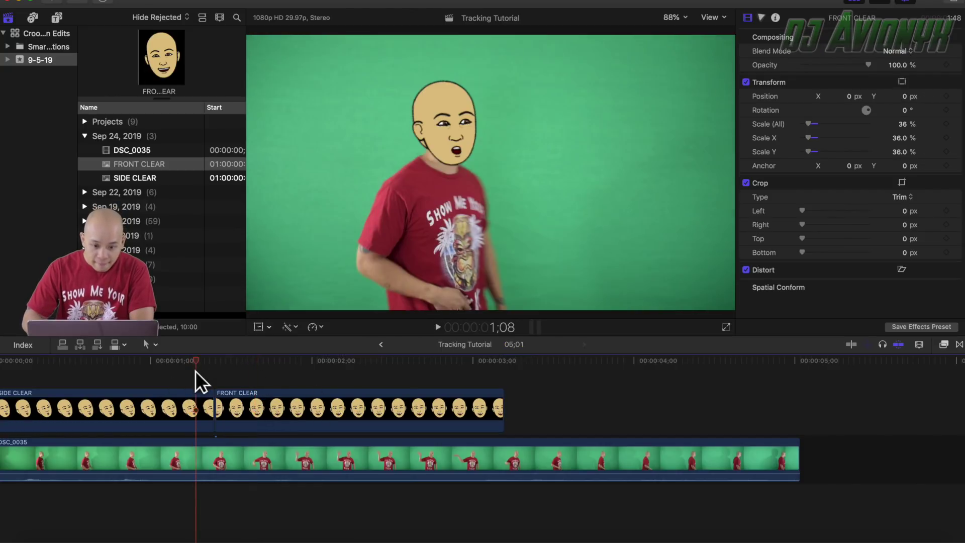
pyautogui.click(275, 370)
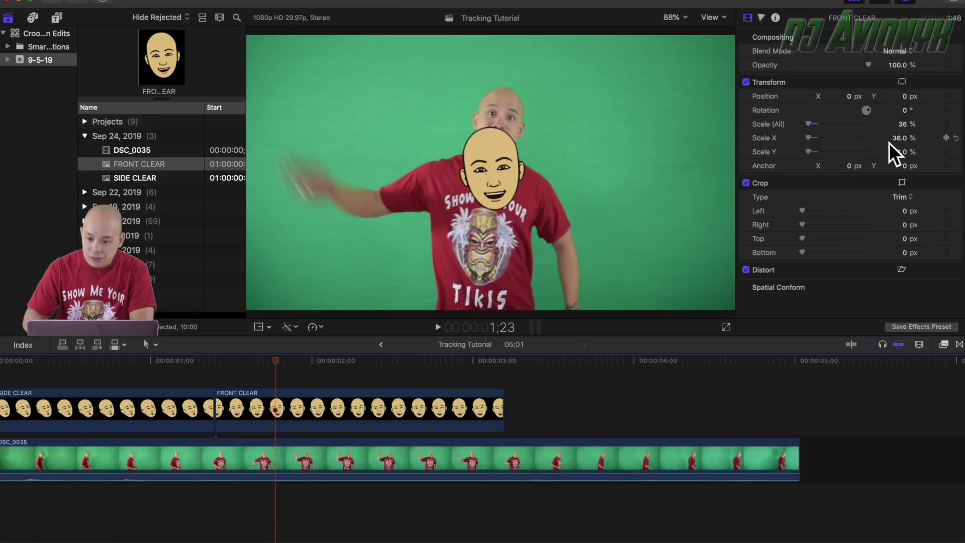
pyautogui.click(905, 126)
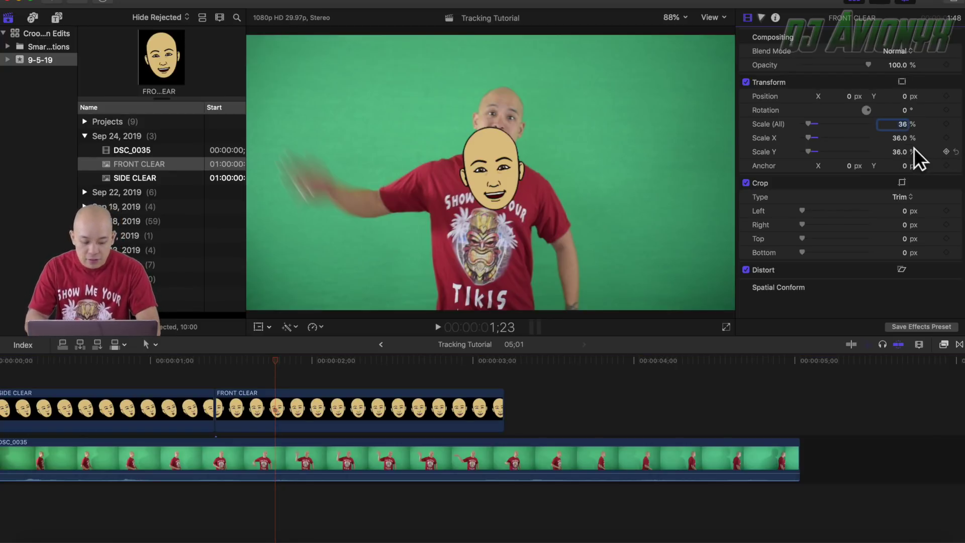
pyautogui.press('BackSpace')
pyautogui.write('7')
pyautogui.press('Return')
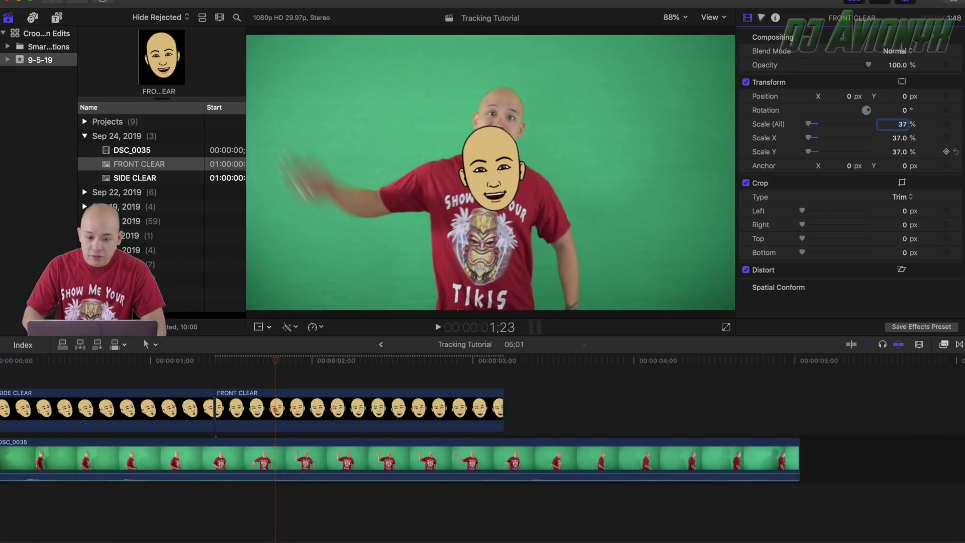
# - Move the FRONT CLEAR face up over the head and tilt it to -11.2°
pyautogui.click(258, 326)
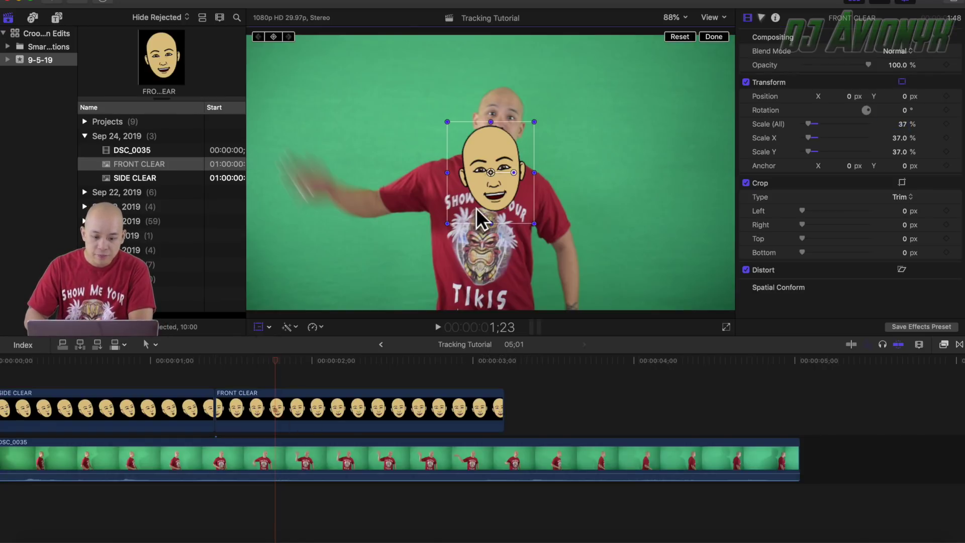
pyautogui.moveTo(517, 199); pyautogui.dragTo(519, 150)
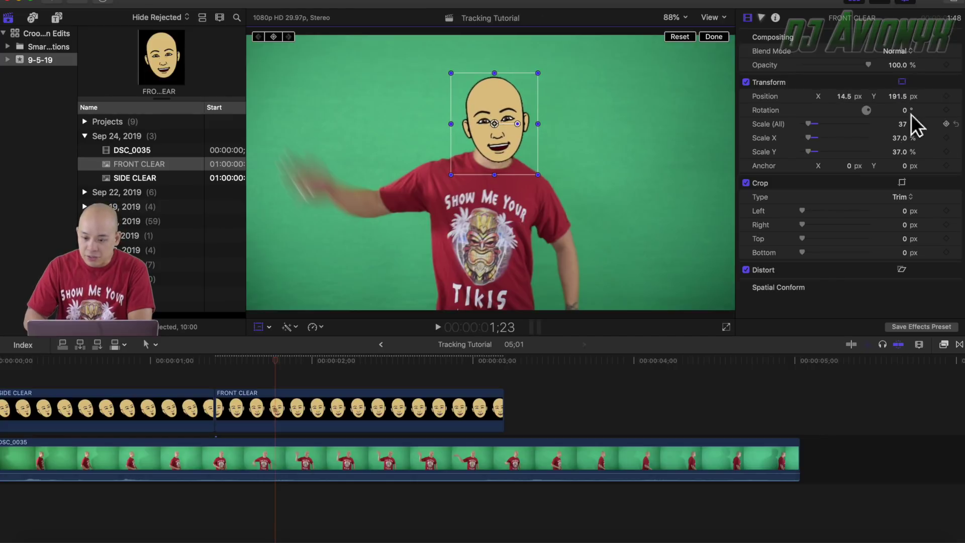
pyautogui.moveTo(871, 113); pyautogui.dragTo(927, 121)
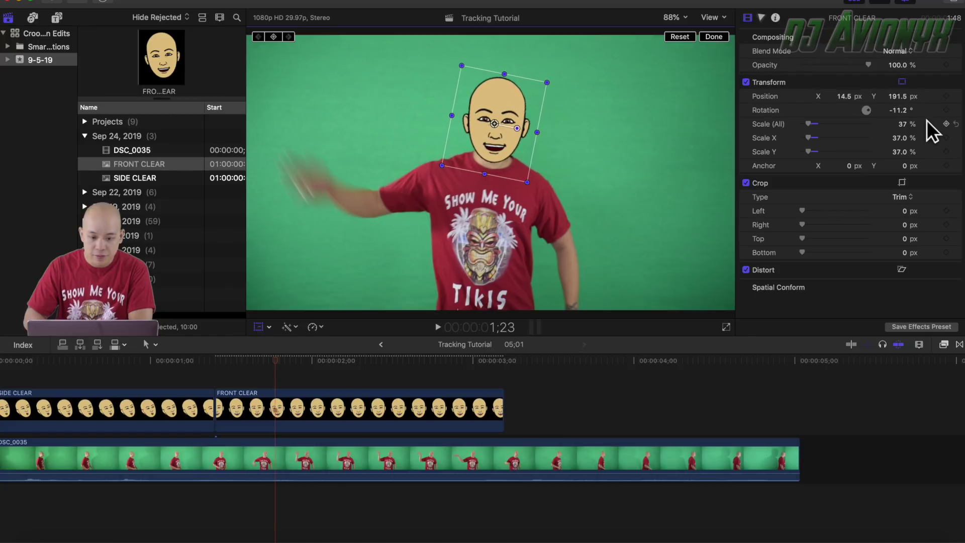
pyautogui.moveTo(509, 153)
pyautogui.mouseDown()
pyautogui.moveTo(538, 115)
pyautogui.moveTo(513, 146)
pyautogui.mouseUp()
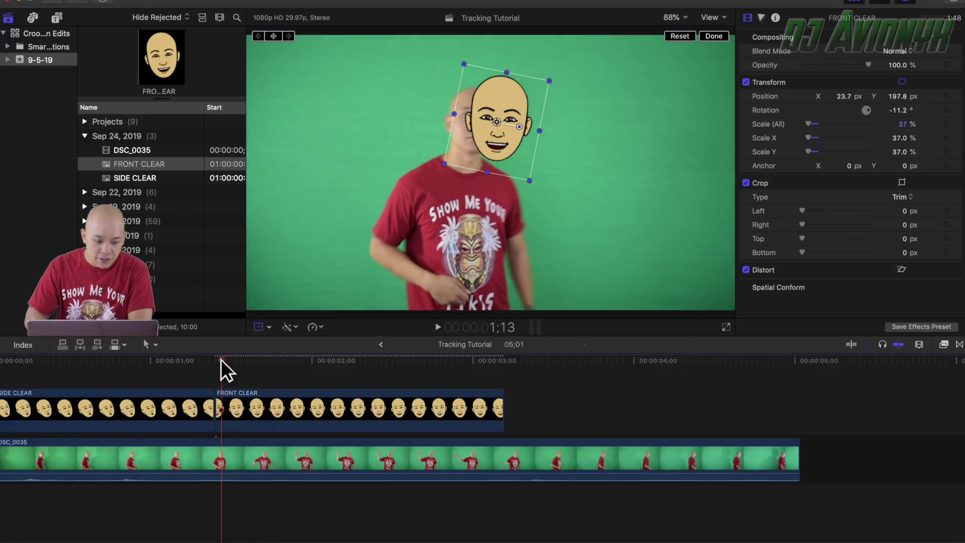
# - Realign the face on the head at 1;12 and add transform keyframes there
pyautogui.press('l')
pyautogui.click(229, 401)
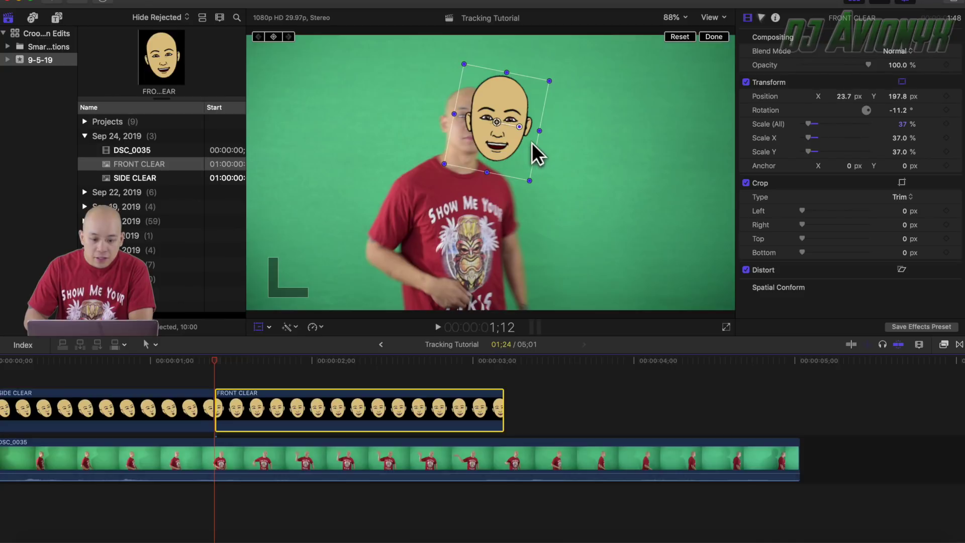
pyautogui.moveTo(511, 148); pyautogui.dragTo(482, 150)
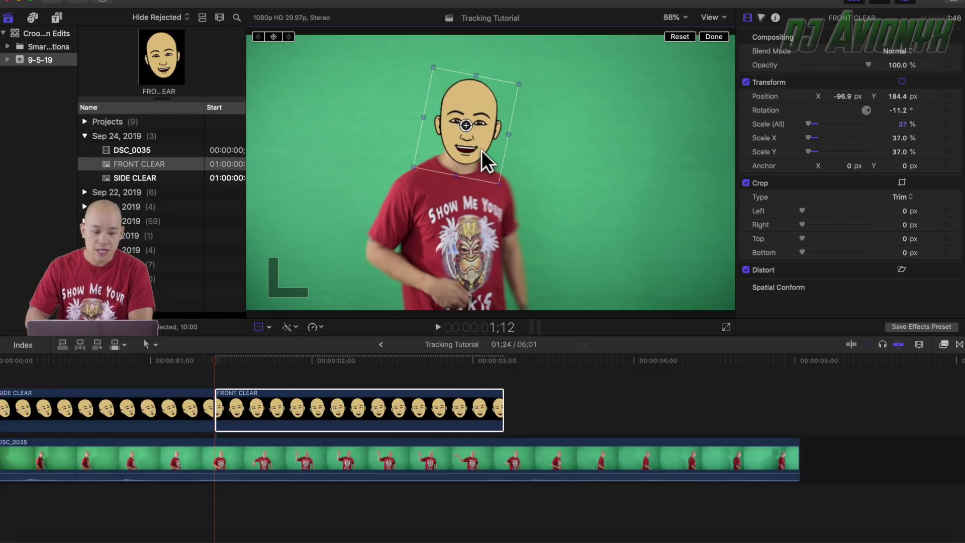
pyautogui.click(226, 415)
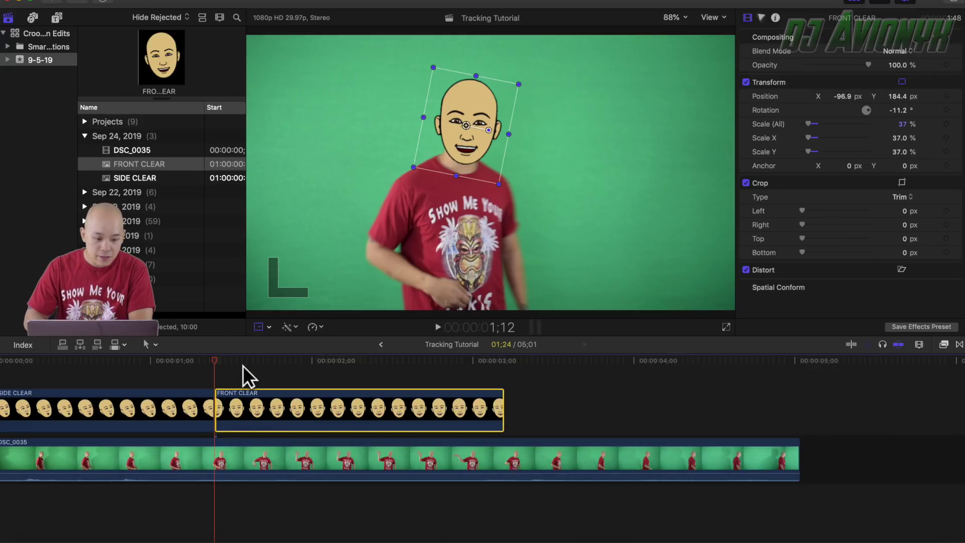
pyautogui.click(258, 328)
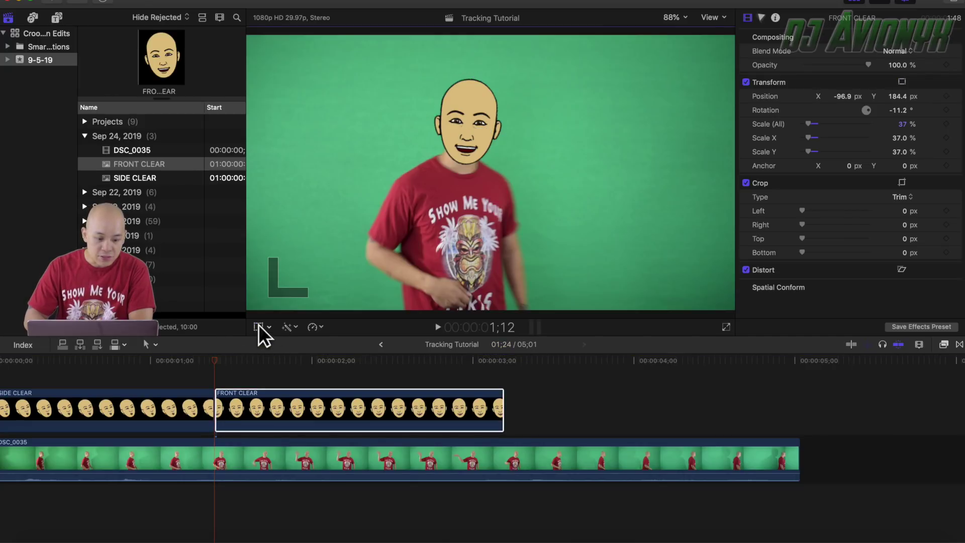
pyautogui.click(258, 328)
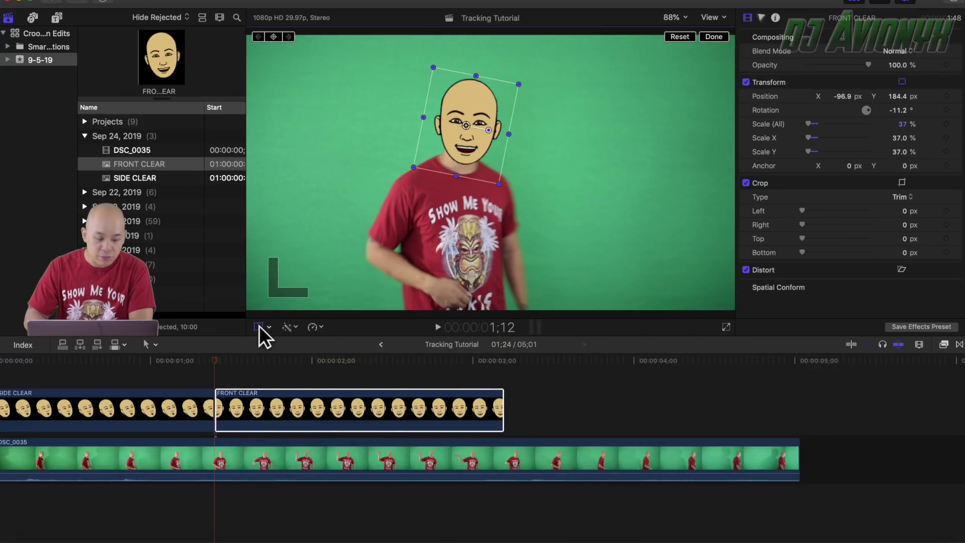
pyautogui.click(274, 37)
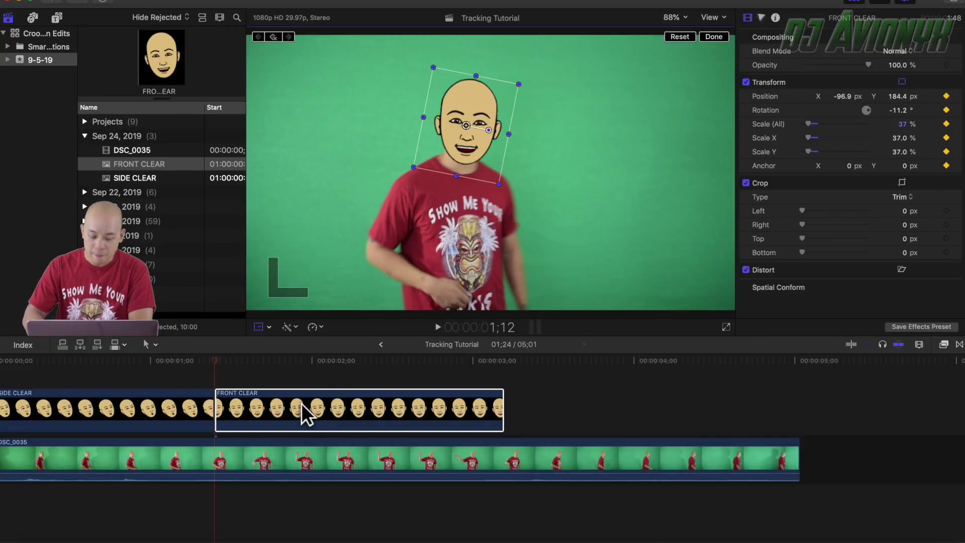
pyautogui.press('Right')
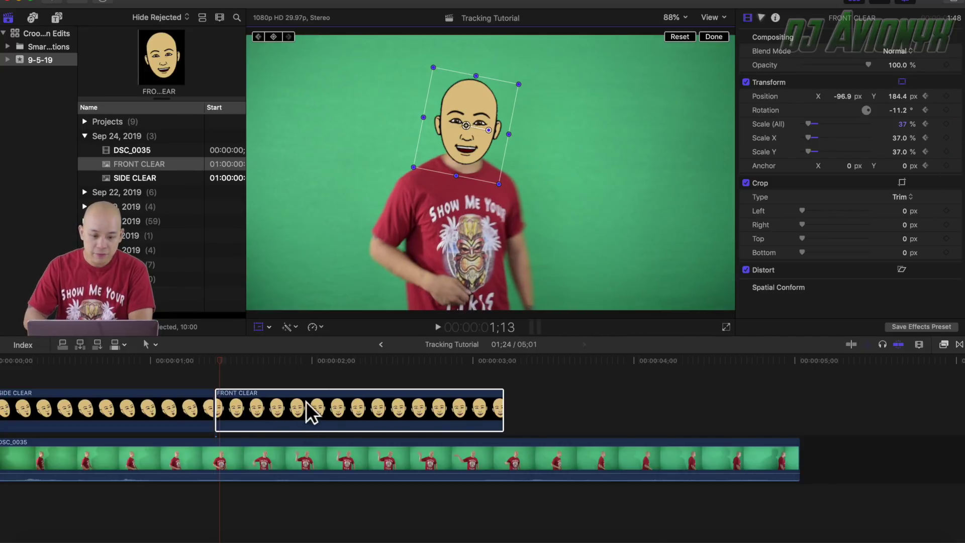
# - Step through frames, nudging the FRONT CLEAR face to stay on the head through 3;05
pyautogui.moveTo(452, 137); pyautogui.dragTo(455, 143)
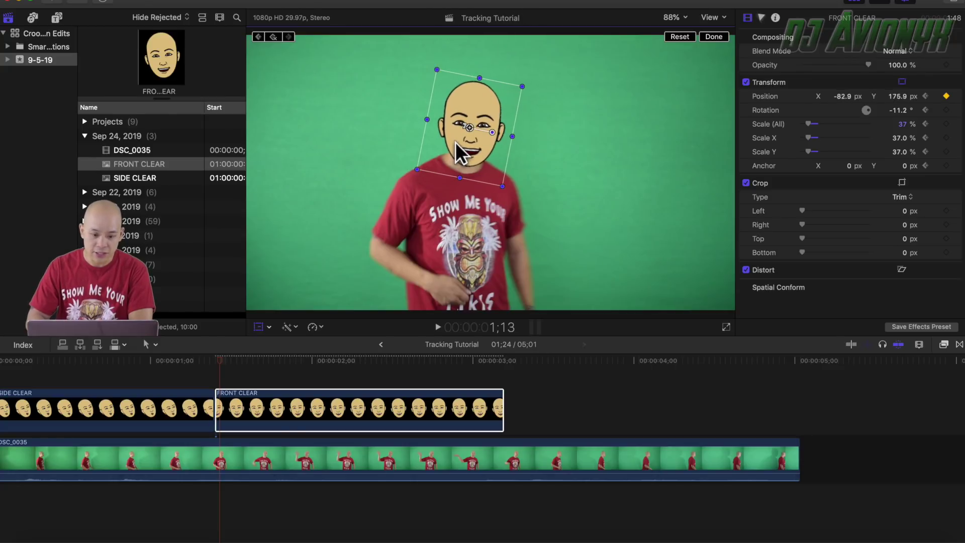
pyautogui.press('Right')
pyautogui.moveTo(455, 142); pyautogui.dragTo(480, 140)
pyautogui.press('Right')
pyautogui.press('Right')
pyautogui.press('Right')
pyautogui.press('Right')
pyautogui.press('Right')
pyautogui.press('Right')
pyautogui.press('Right')
pyautogui.press('Right')
pyautogui.press('Right')
pyautogui.press('Right')
pyautogui.press('Right')
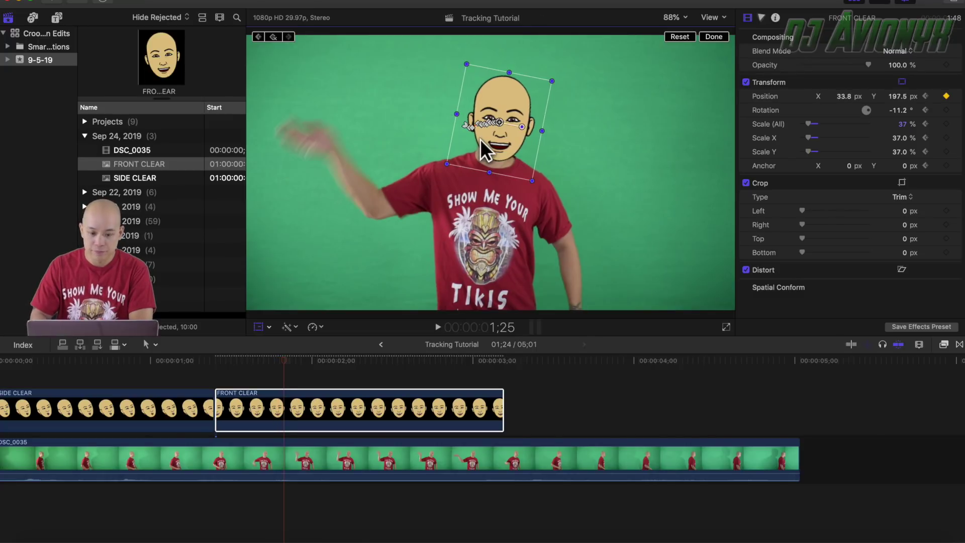
pyautogui.press('Right')
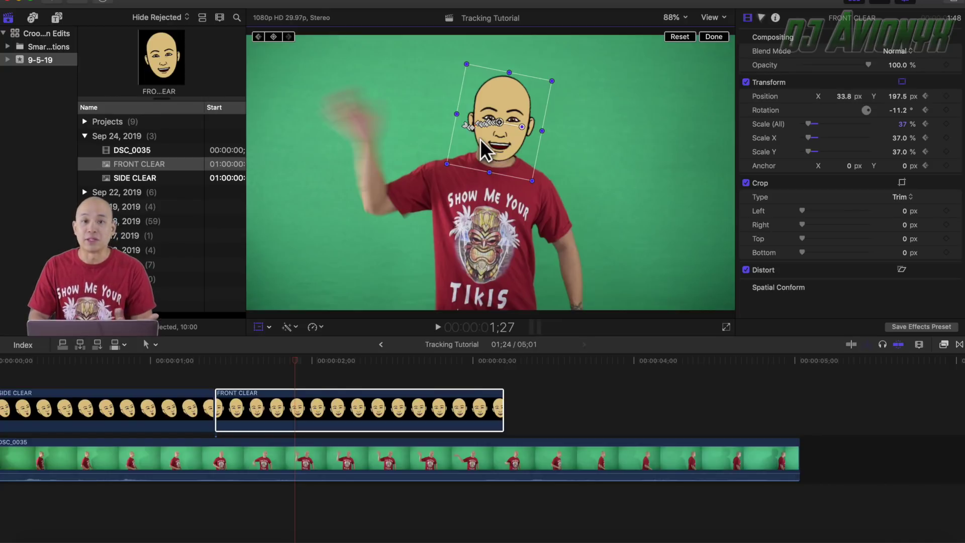
pyautogui.press('Right')
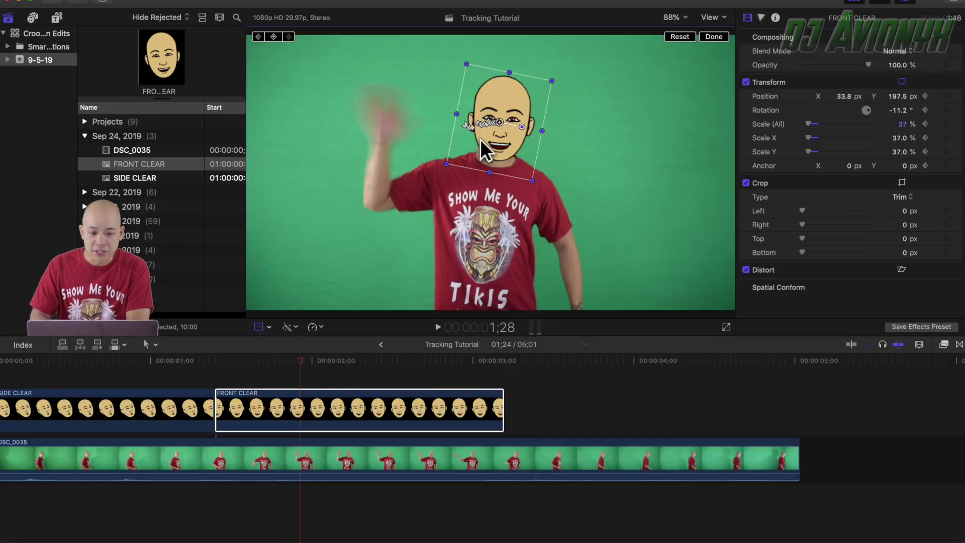
pyautogui.press('Right')
pyautogui.press('Right')
pyautogui.press('Right')
pyautogui.press('Right')
pyautogui.press('Right')
pyautogui.press('Right')
pyautogui.press('Right')
pyautogui.press('Right')
pyautogui.press('Right')
pyautogui.press('Right')
pyautogui.press('Right')
pyautogui.press('Right')
pyautogui.press('Right')
pyautogui.press('Right')
pyautogui.press('Right')
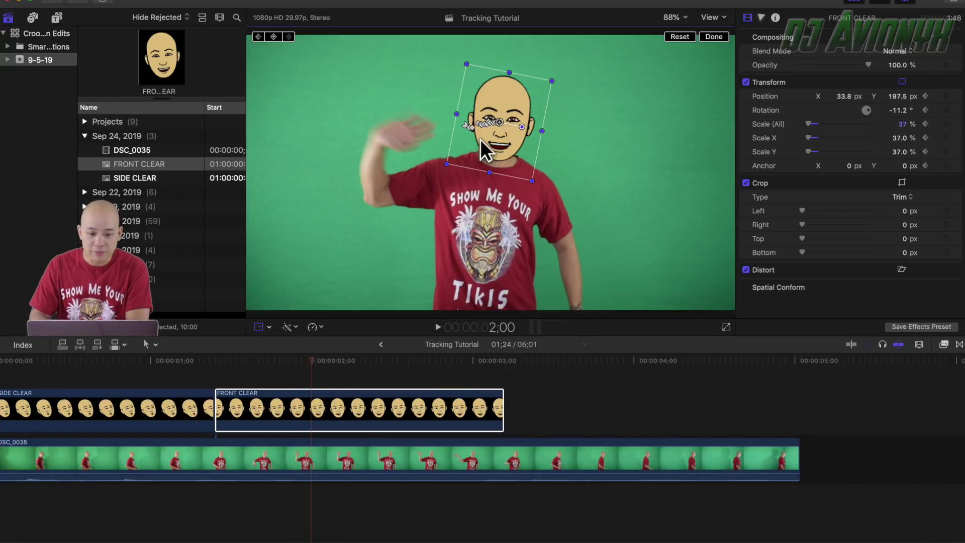
pyautogui.press('Right')
pyautogui.press('Right')
pyautogui.press('Right')
pyautogui.press('Right')
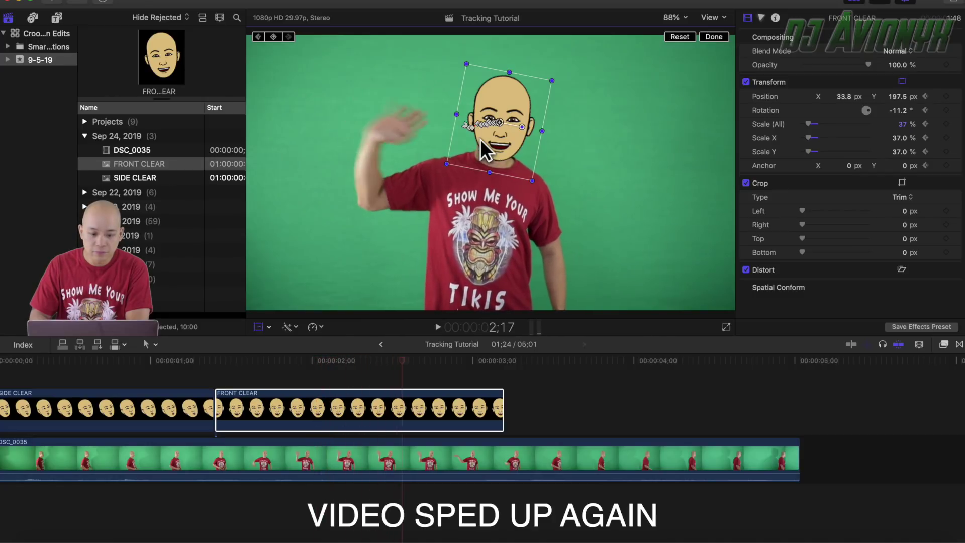
pyautogui.press('Right')
pyautogui.press('Right')
pyautogui.press('Right')
pyautogui.press('Right')
pyautogui.press('Right')
pyautogui.moveTo(480, 139); pyautogui.dragTo(475, 139)
pyautogui.press('Right')
pyautogui.press('Right')
pyautogui.press('Right')
pyautogui.press('Right')
pyautogui.press('Right')
pyautogui.press('Right')
pyautogui.press('Right')
pyautogui.press('Right')
pyautogui.press('Right')
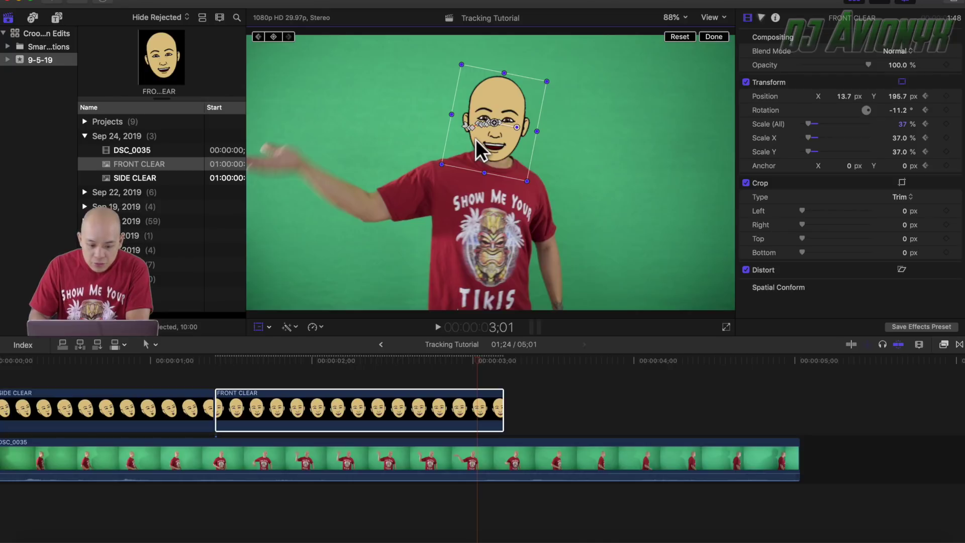
pyautogui.press('Right')
pyautogui.moveTo(476, 139); pyautogui.dragTo(482, 140)
pyautogui.press('Right')
pyautogui.press('Right')
pyautogui.press('Right')
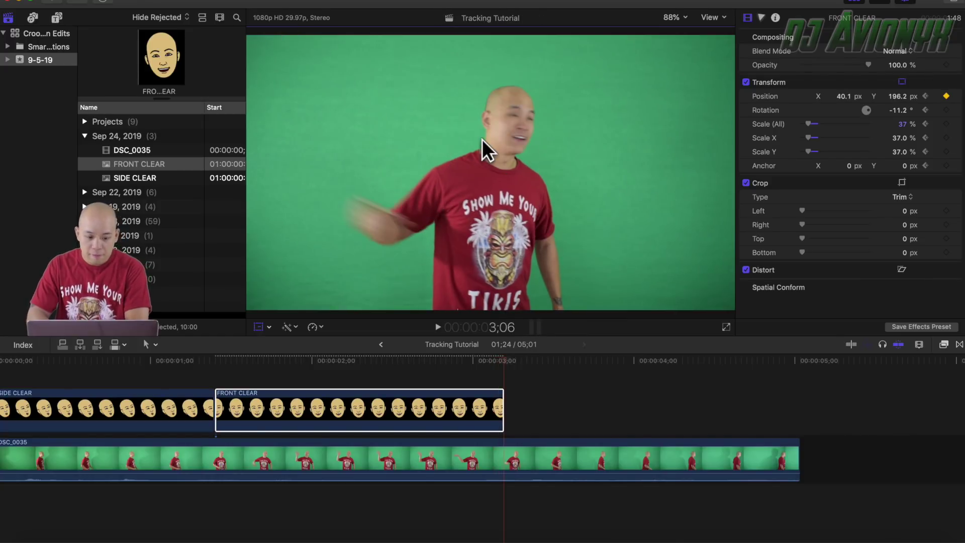
# - Add a second SIDE CLEAR face to the timeline right after FRONT CLEAR
pyautogui.click(139, 183)
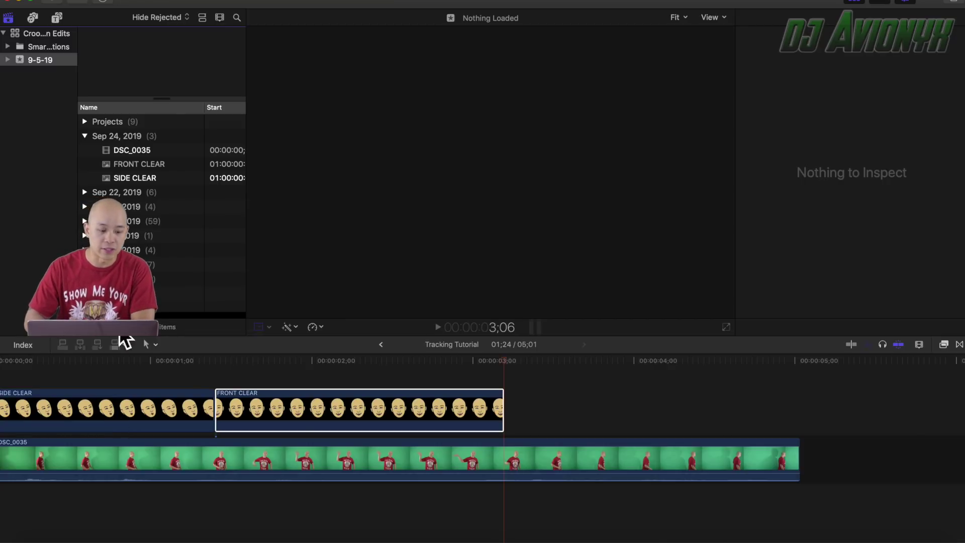
pyautogui.click(127, 178)
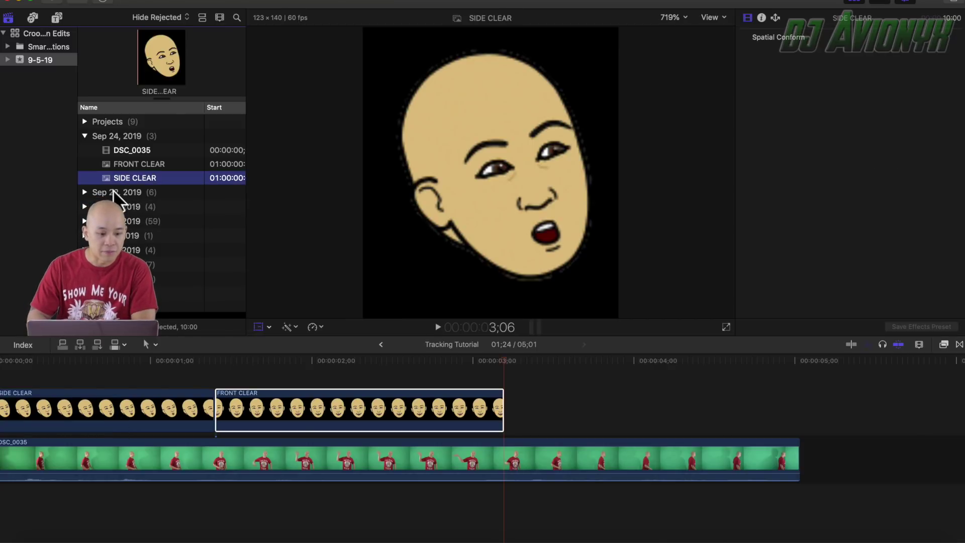
pyautogui.moveTo(107, 179); pyautogui.dragTo(506, 377)
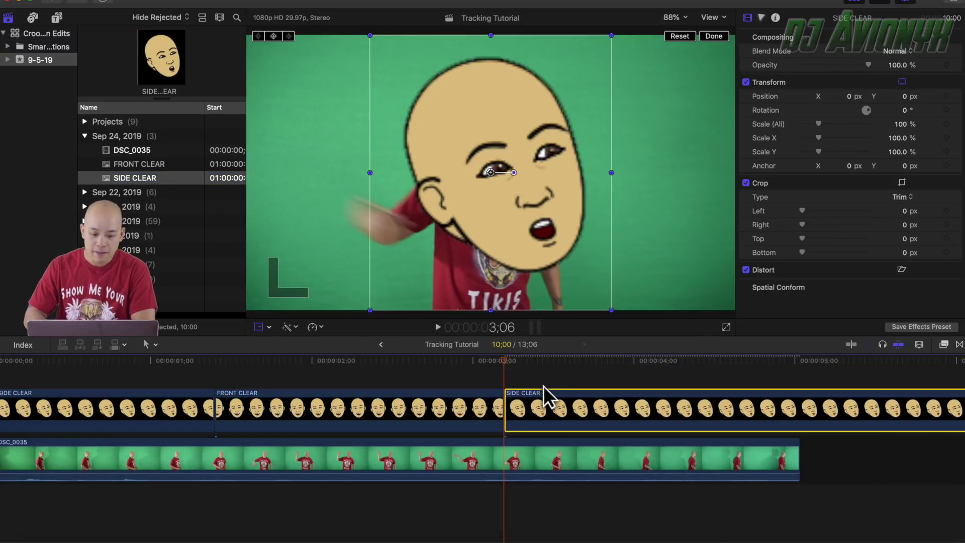
pyautogui.click(543, 398)
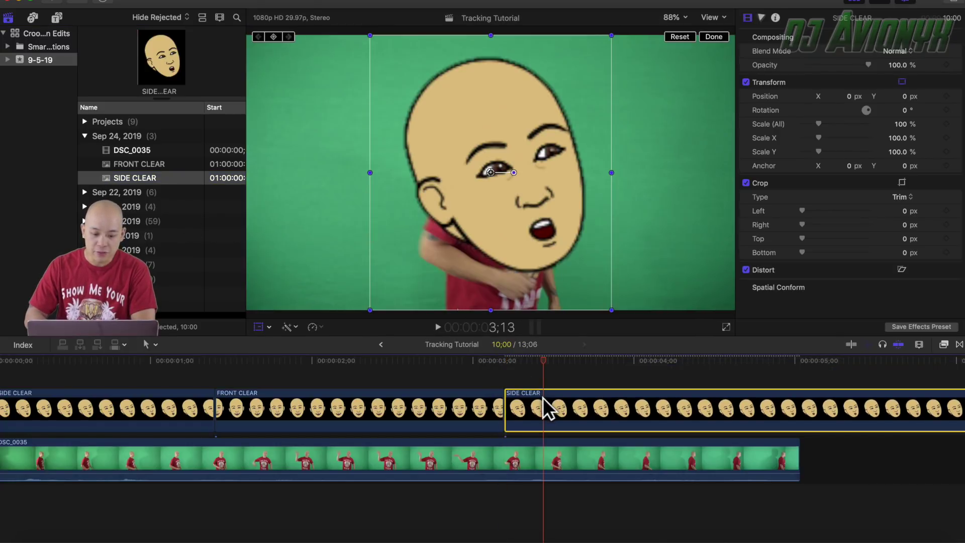
pyautogui.click(118, 411)
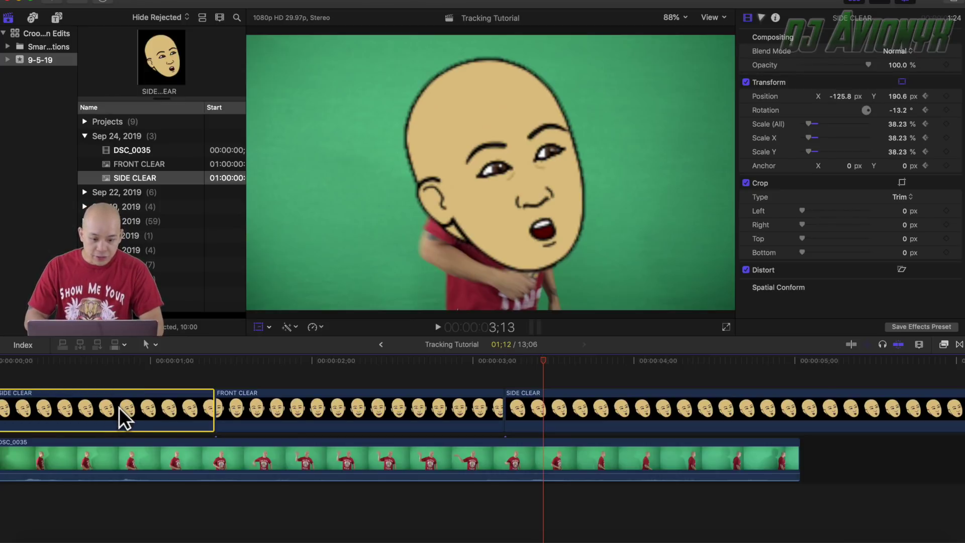
pyautogui.click(152, 392)
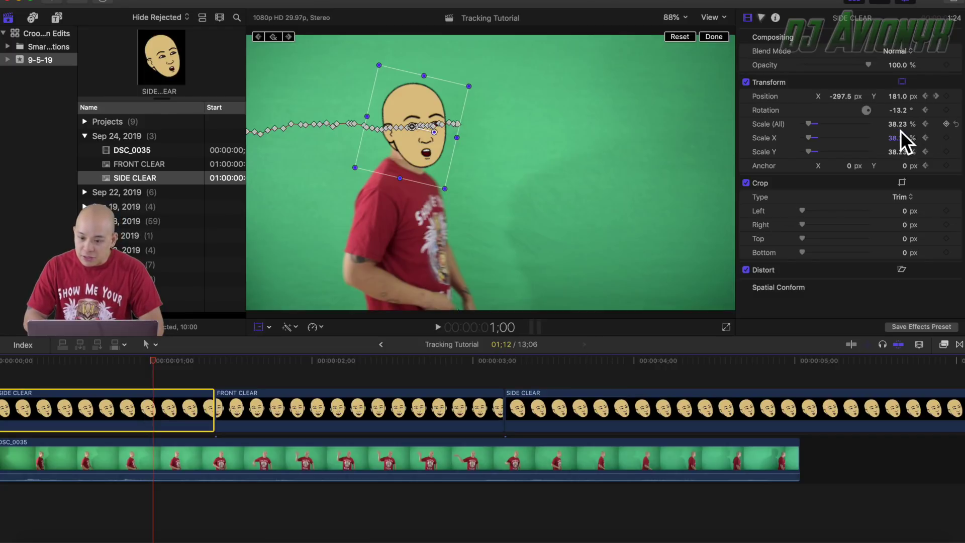
pyautogui.click(557, 399)
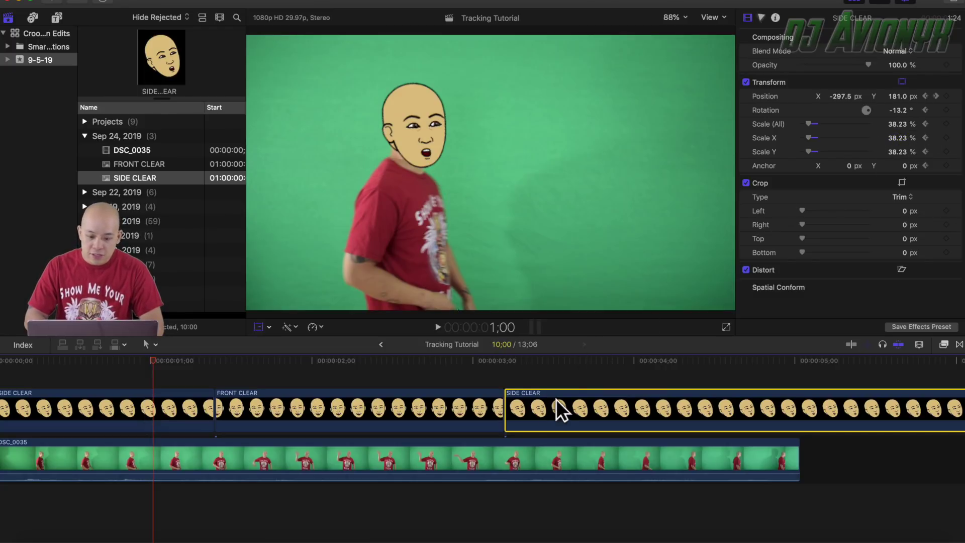
# - Set the second SIDE CLEAR's Scale (All) to 38.23% and return to its 3;06 start
pyautogui.click(901, 125)
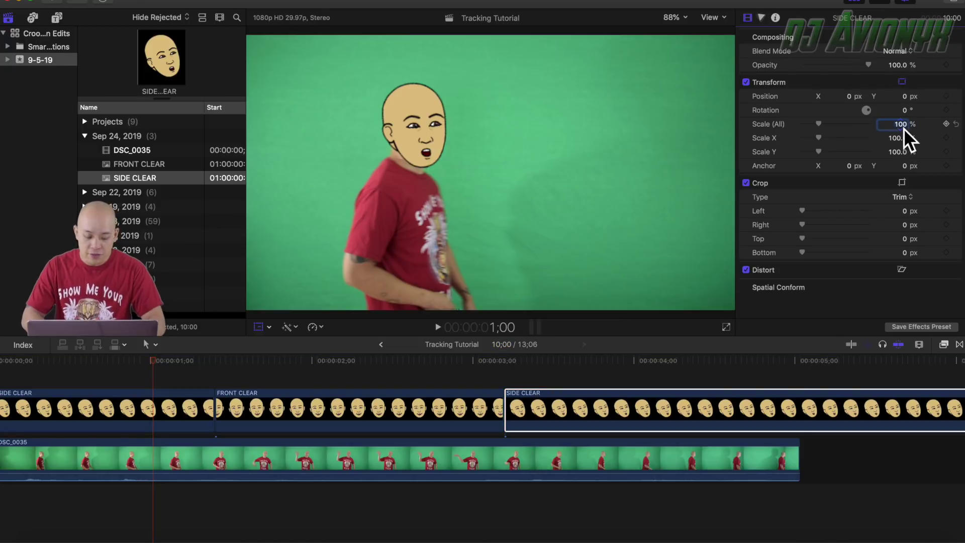
pyautogui.write('38')
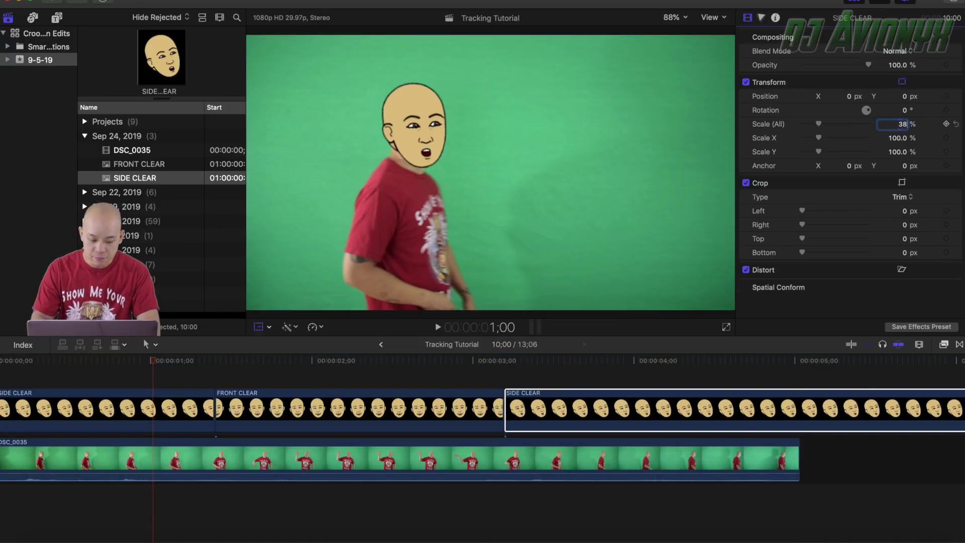
pyautogui.write('.23')
pyautogui.press('Return')
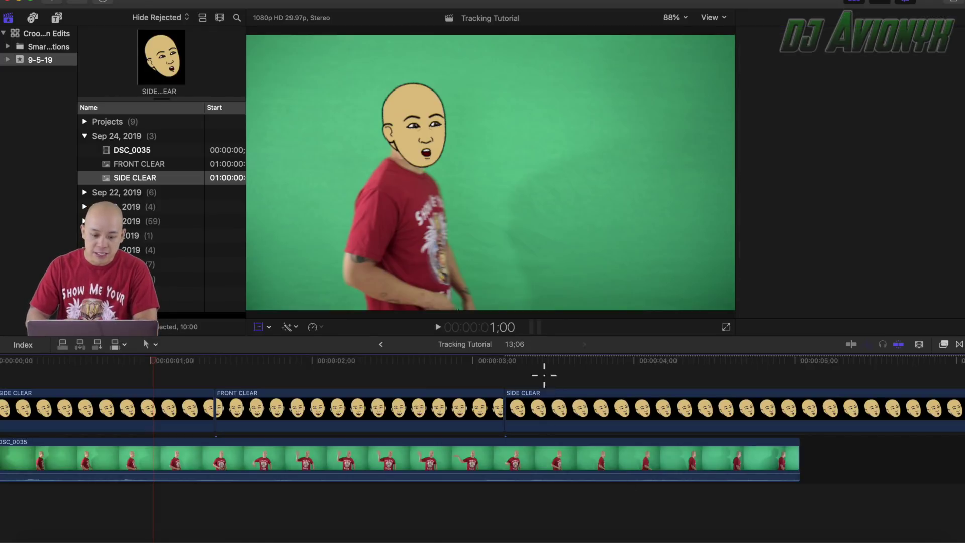
pyautogui.click(540, 401)
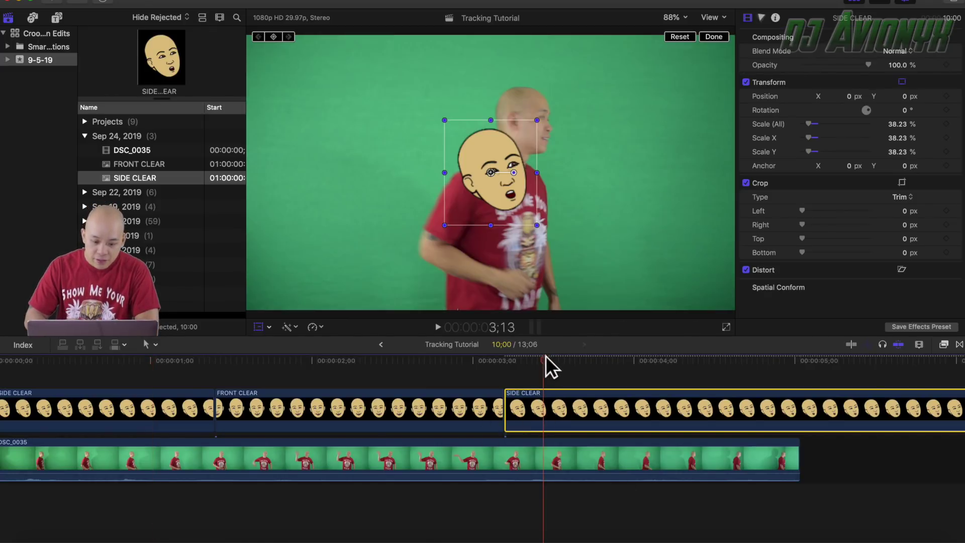
pyautogui.press('Up')
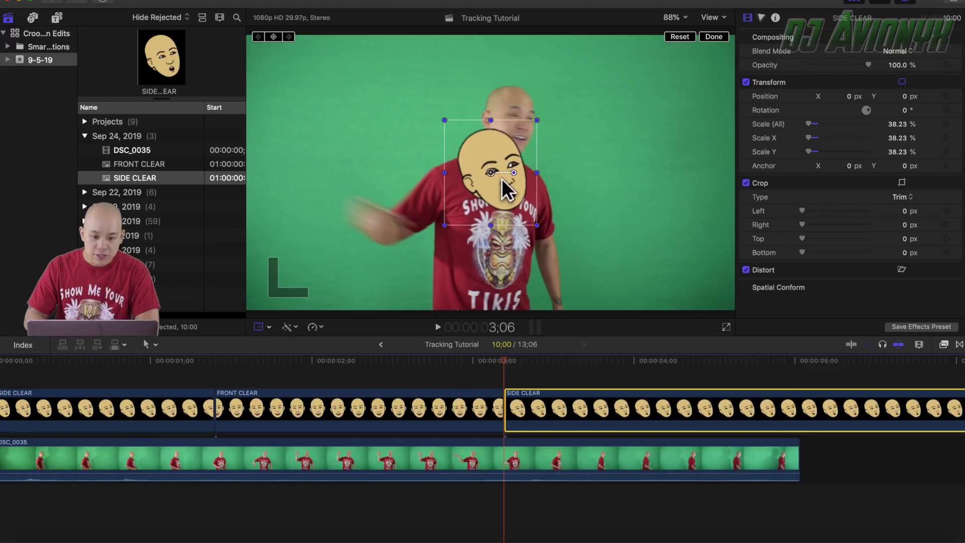
# - Move the face over the head, tilt it to 346.5°, and keyframe its transform
pyautogui.click(497, 194)
pyautogui.moveTo(495, 193); pyautogui.dragTo(507, 143)
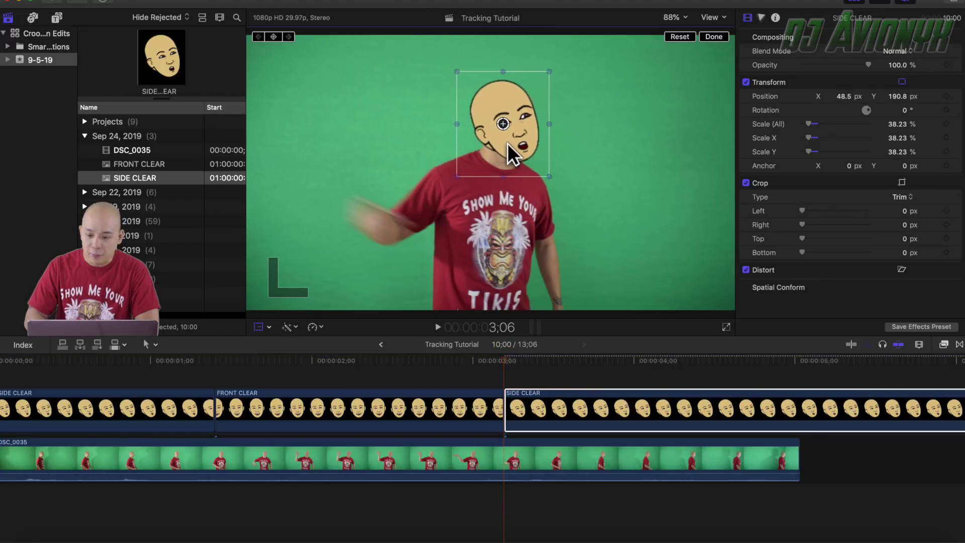
pyautogui.click(865, 111)
pyautogui.moveTo(865, 111); pyautogui.dragTo(884, 126)
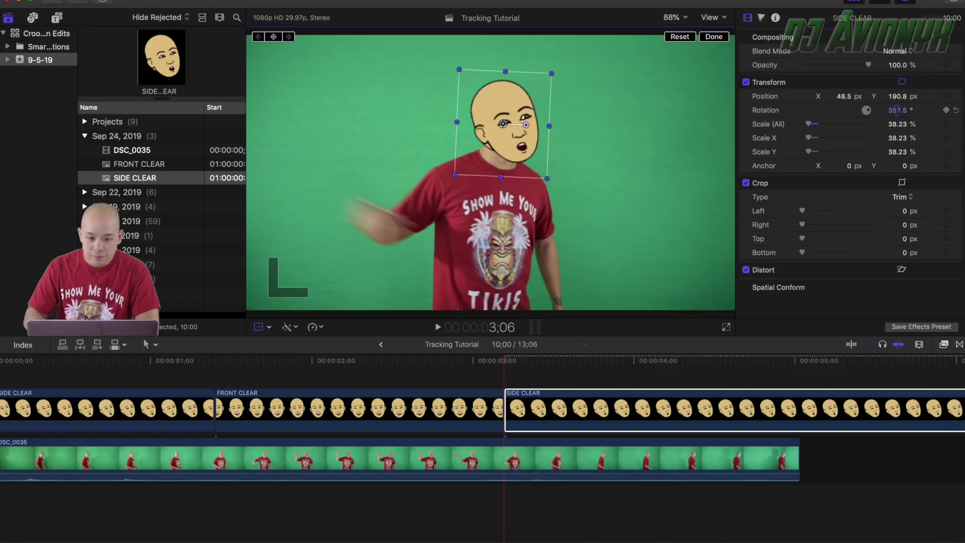
pyautogui.moveTo(520, 152); pyautogui.dragTo(522, 157)
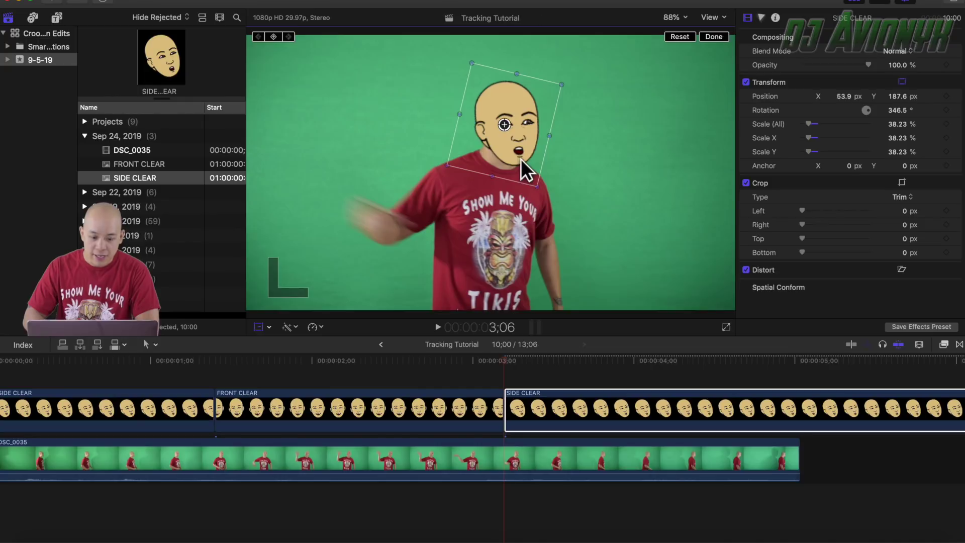
pyautogui.click(523, 415)
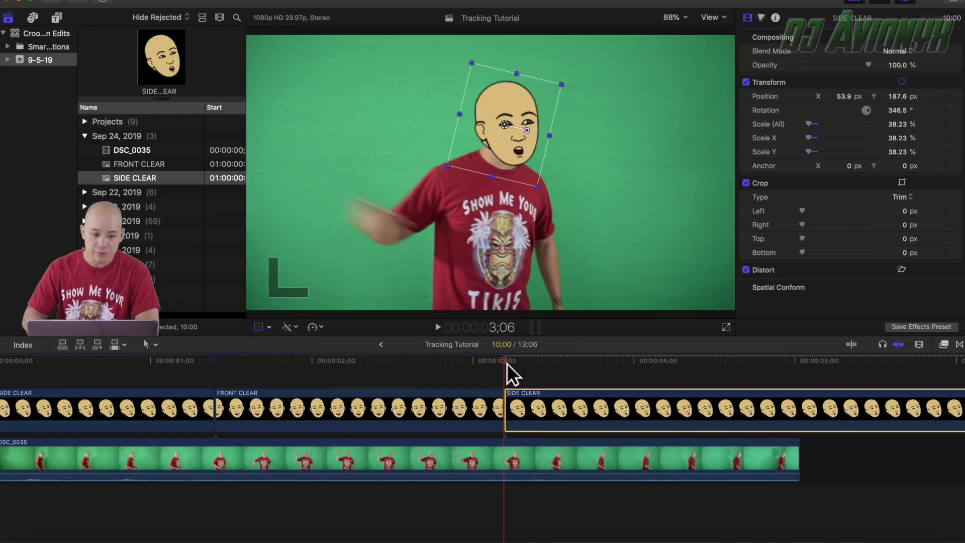
pyautogui.click(259, 326)
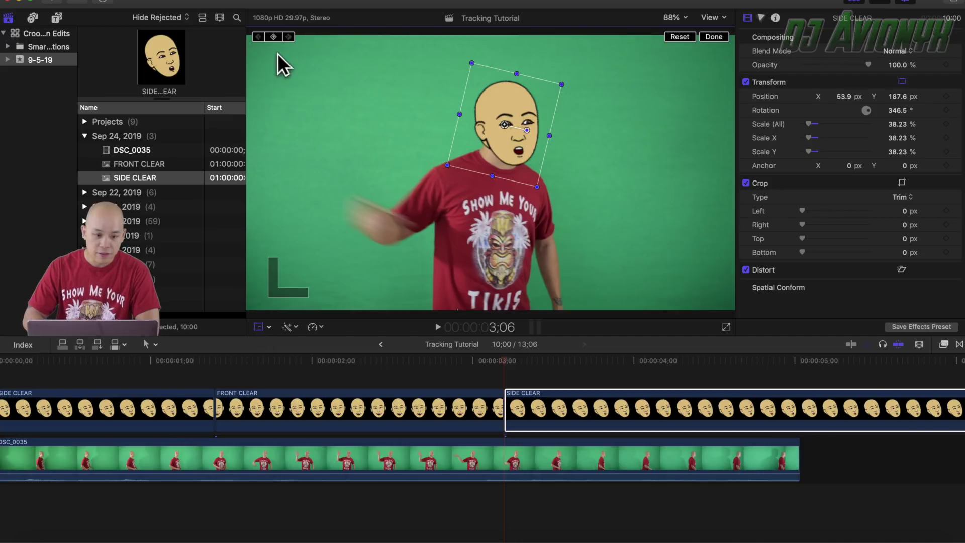
pyautogui.click(274, 38)
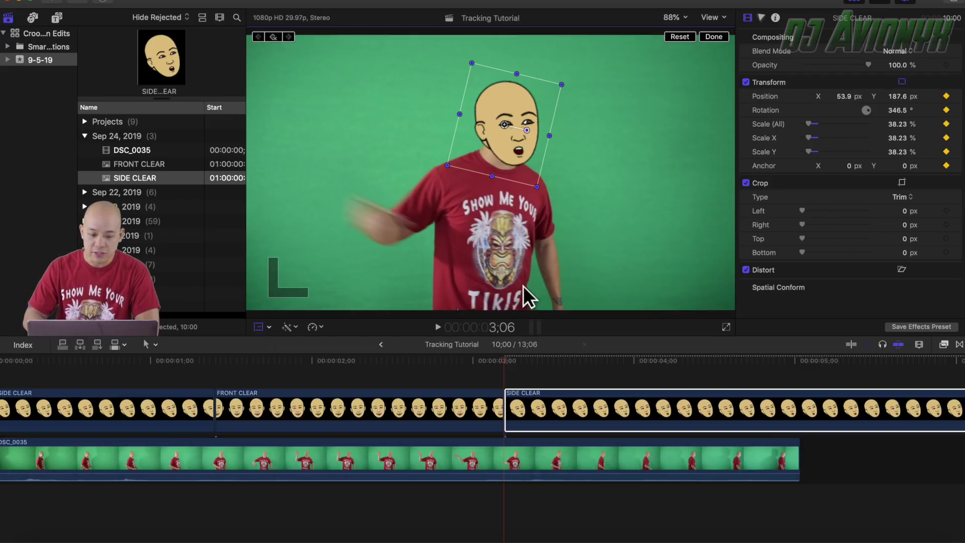
# - Drag the face onto the man's head at frames 3;08 through 3;22, adding Position keyframes
pyautogui.press('Right')
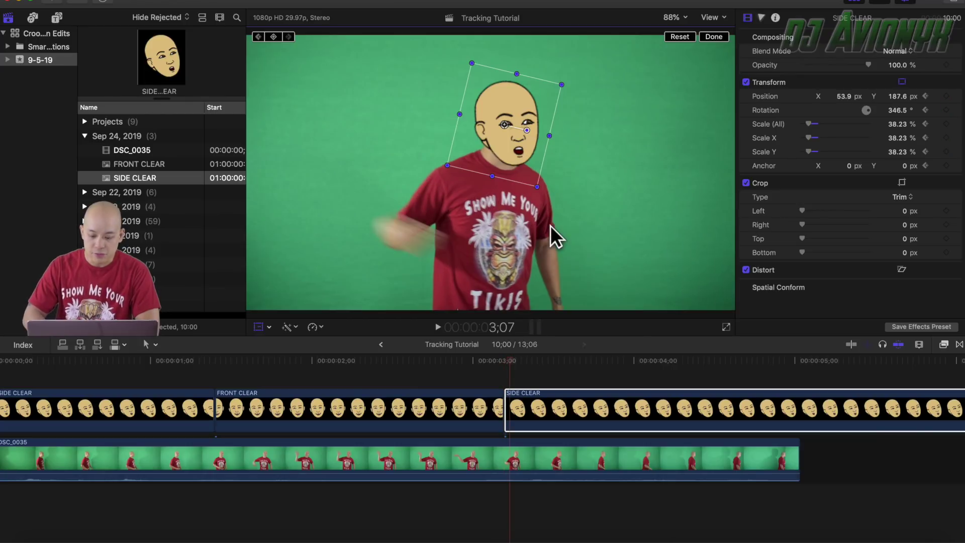
pyautogui.press('Right')
pyautogui.moveTo(510, 153); pyautogui.dragTo(546, 152)
pyautogui.press('Right')
pyautogui.press('Right')
pyautogui.press('Right')
pyautogui.press('Right')
pyautogui.press('Right')
pyautogui.press('Right')
pyautogui.press('Right')
pyautogui.press('Right')
pyautogui.press('Right')
pyautogui.press('Right')
pyautogui.press('Right')
pyautogui.press('Right')
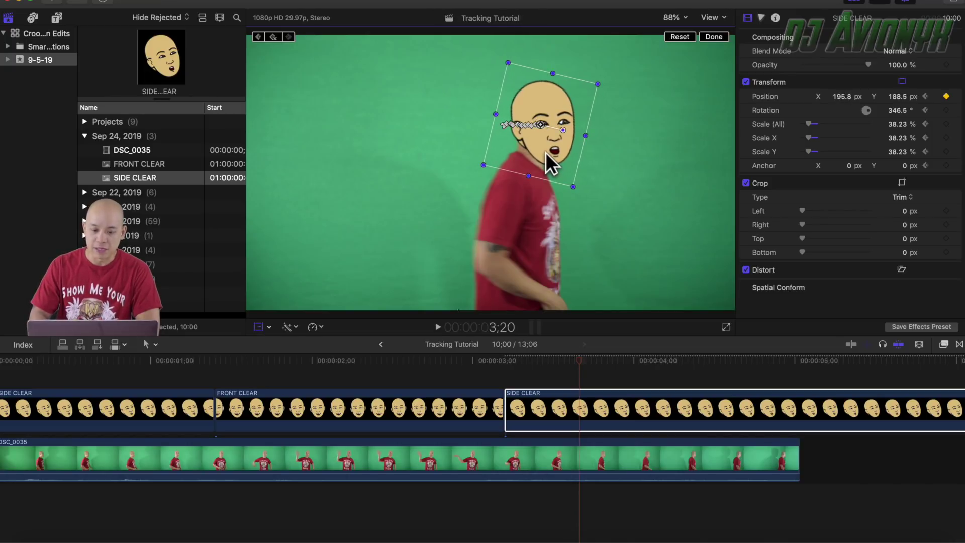
pyautogui.press('Right')
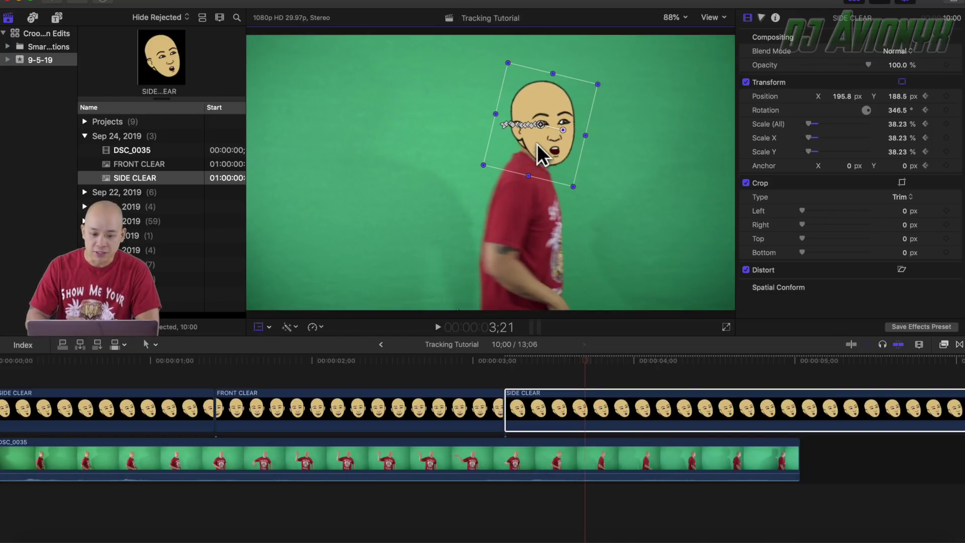
pyautogui.moveTo(538, 143); pyautogui.dragTo(579, 144)
pyautogui.press('Right')
pyautogui.press('Right')
pyautogui.press('Right')
pyautogui.press('Right')
pyautogui.press('Right')
pyautogui.press('Right')
pyautogui.press('Right')
pyautogui.press('Right')
pyautogui.press('Right')
pyautogui.press('Right')
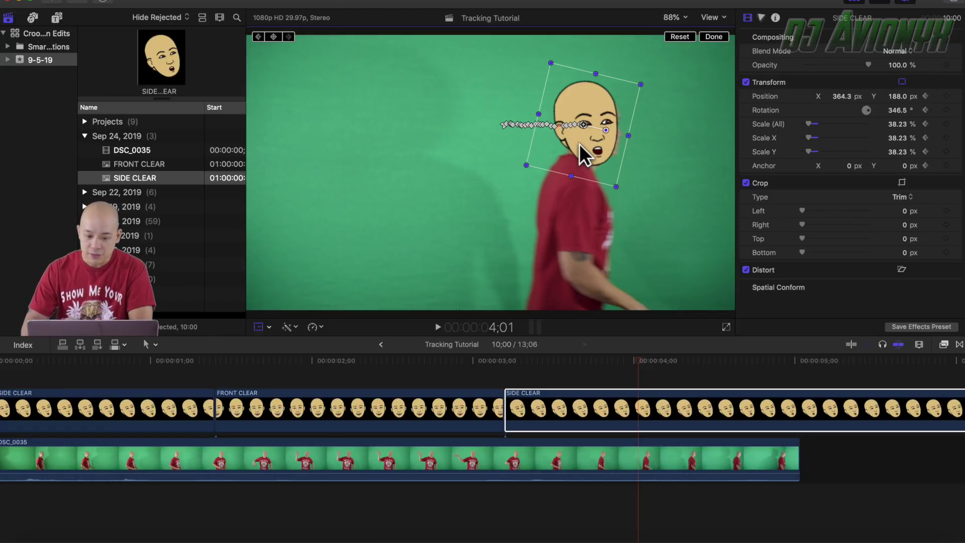
pyautogui.press('Right')
pyautogui.press('Right')
pyautogui.press('Right')
pyautogui.press('Right')
pyautogui.press('Right')
pyautogui.press('Right')
pyautogui.press('Right')
pyautogui.press('Right')
pyautogui.press('Right')
pyautogui.press('Right')
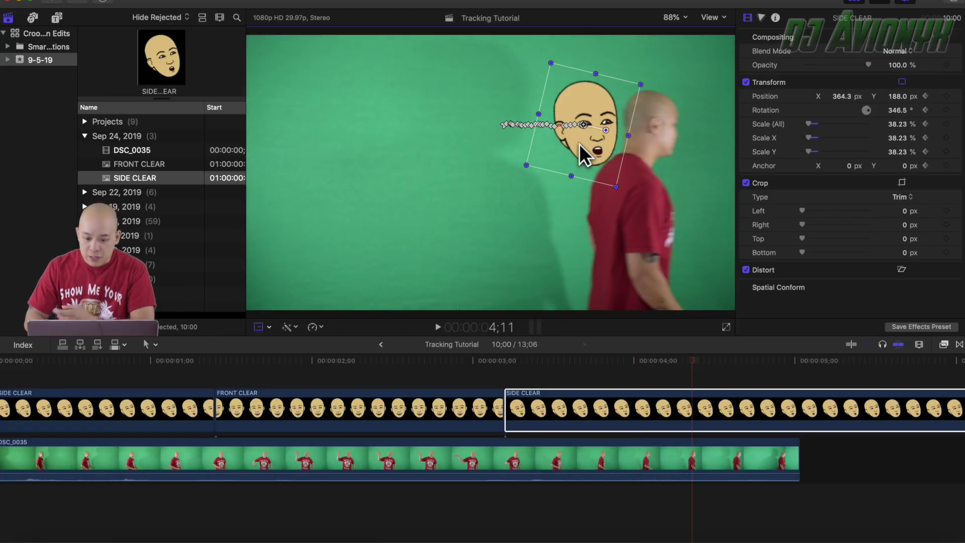
# - Keep the face on the head at 4;11 and 4;21 as it nears the right edge
pyautogui.moveTo(579, 144); pyautogui.dragTo(646, 143)
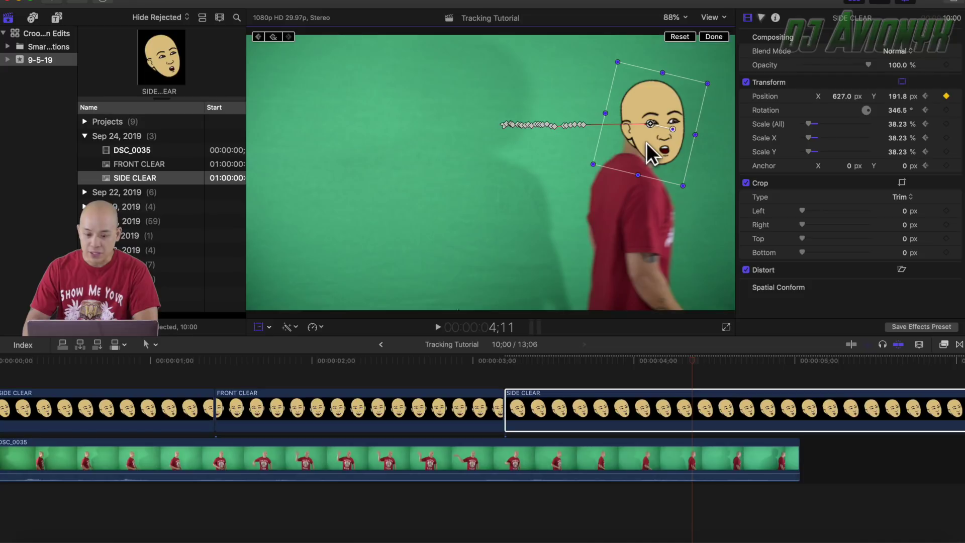
pyautogui.hotkey('shift', 'Right')
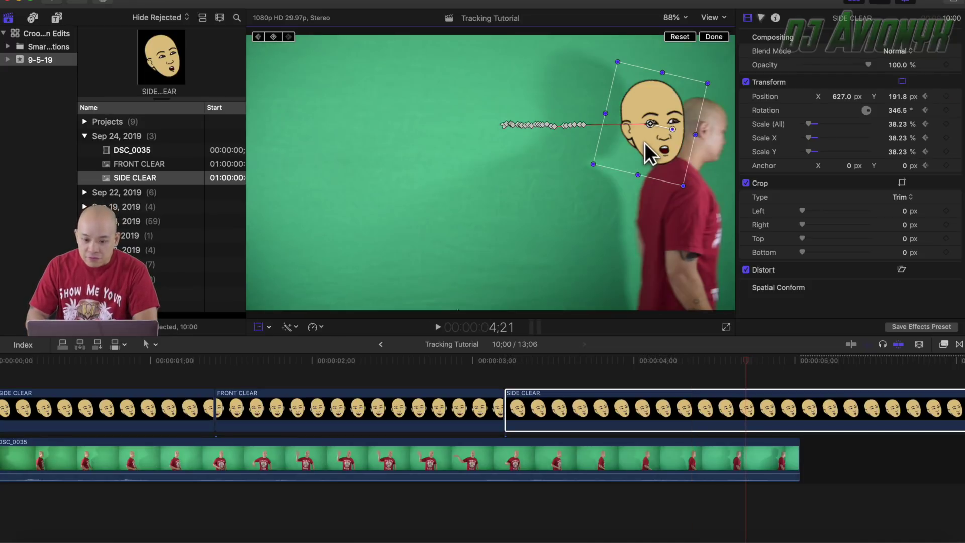
pyautogui.moveTo(645, 142); pyautogui.dragTo(689, 146)
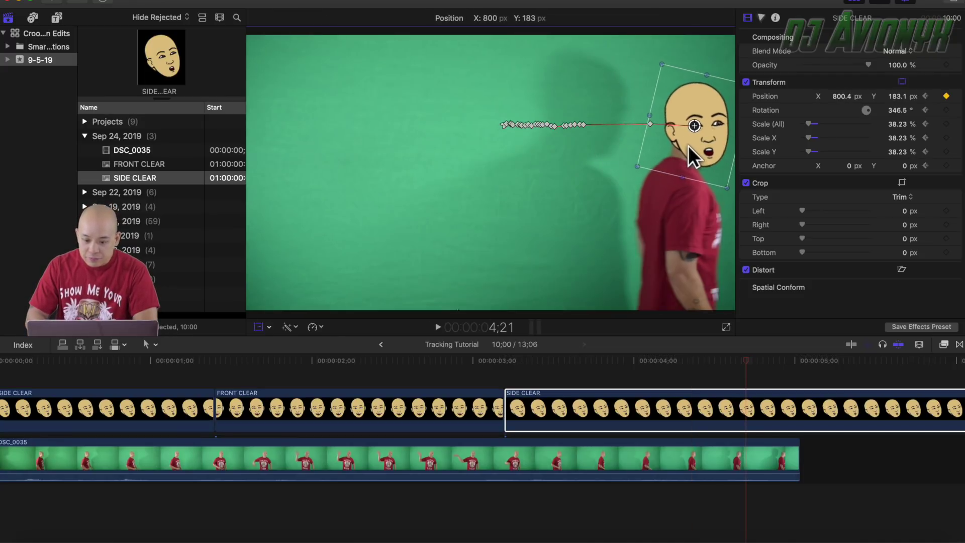
pyautogui.hotkey('shift', 'Right')
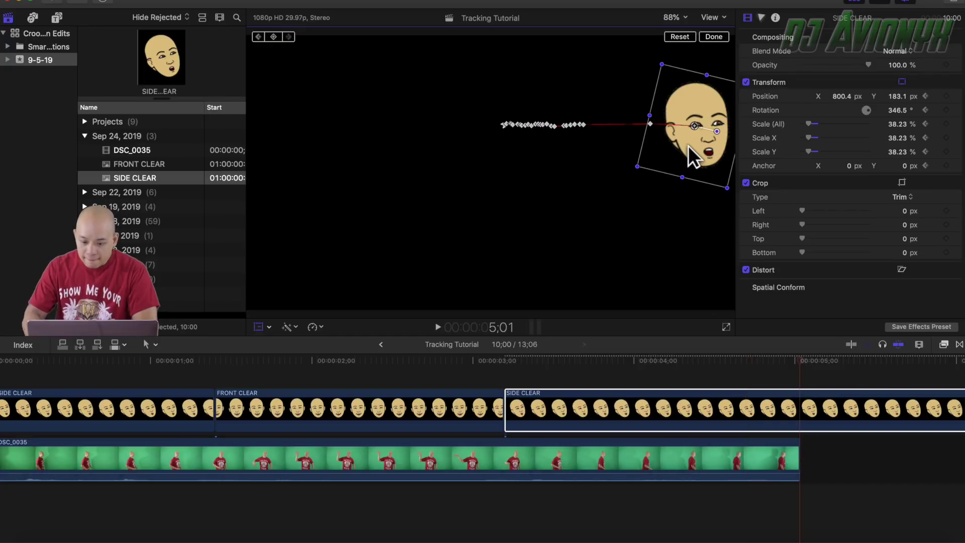
pyautogui.hotkey('shift', 'Left')
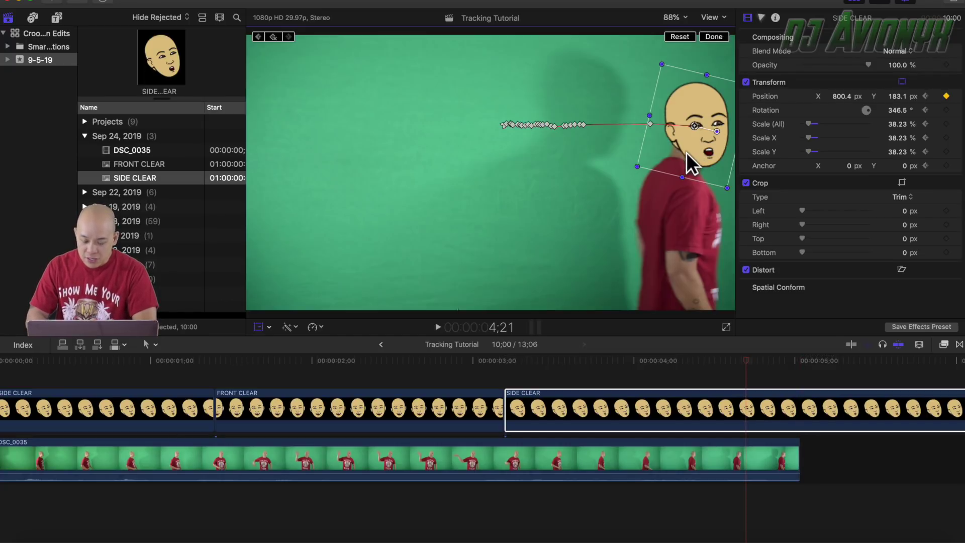
pyautogui.press('Right')
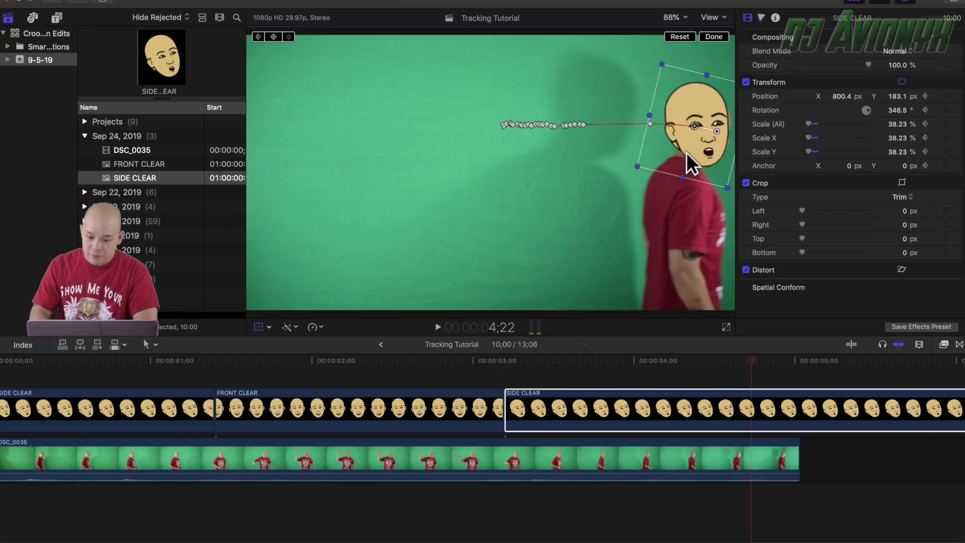
# - Track the head at 4;22 and 4;29 to the right frame edge (X 959.6, Y 189.3), reaching 5;00
pyautogui.moveTo(687, 153); pyautogui.dragTo(718, 147)
pyautogui.press('Right')
pyautogui.press('Right')
pyautogui.press('Right')
pyautogui.press('Right')
pyautogui.press('Right')
pyautogui.press('Right')
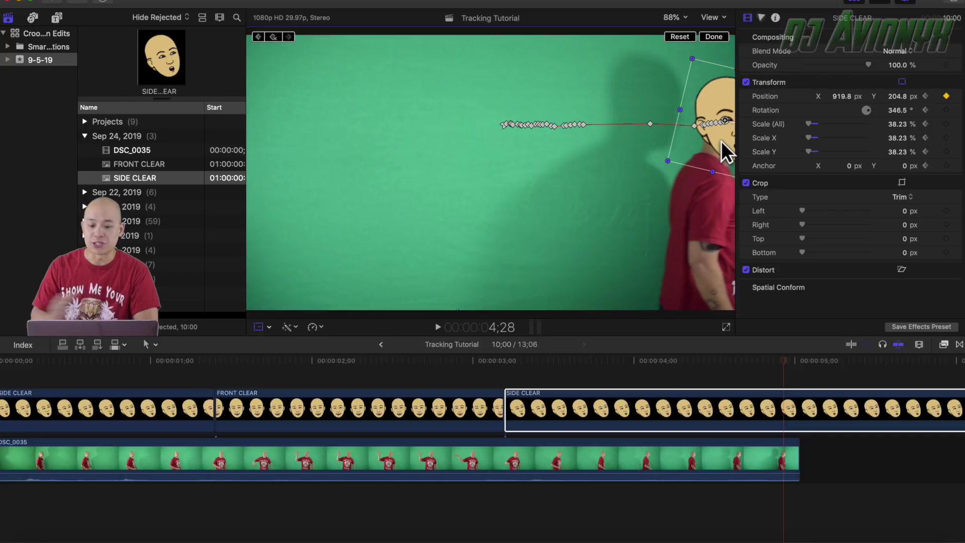
pyautogui.press('Right')
pyautogui.moveTo(722, 141); pyautogui.dragTo(731, 144)
pyautogui.press('Right')
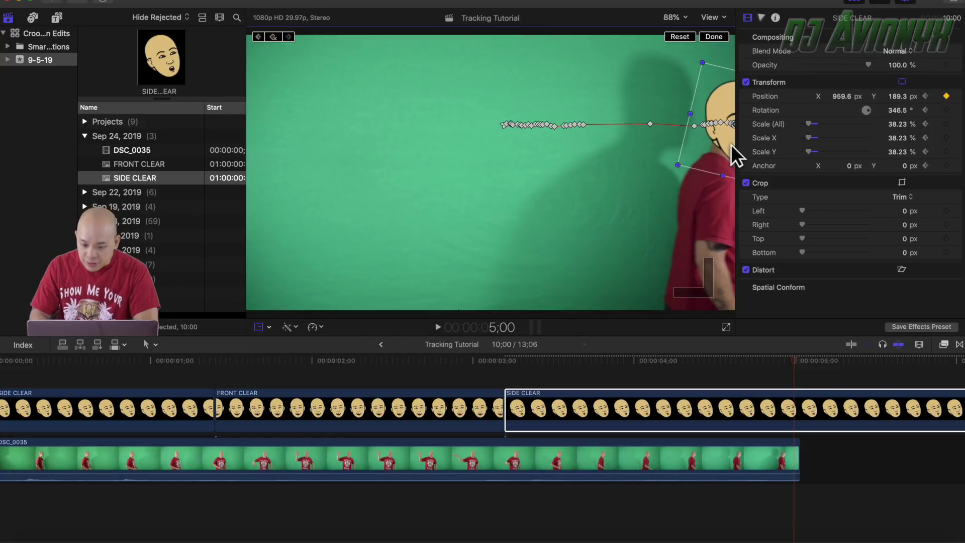
pyautogui.press('Right')
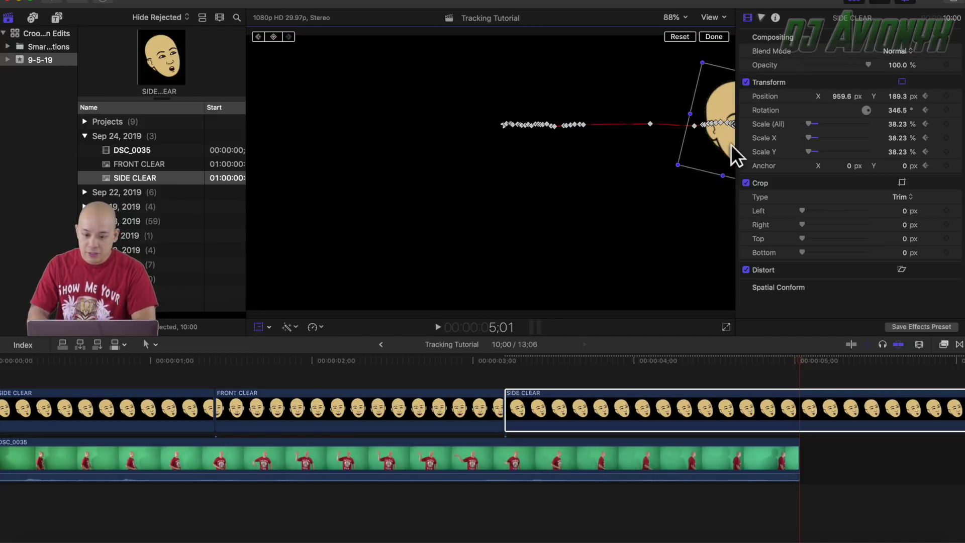
pyautogui.press('r')
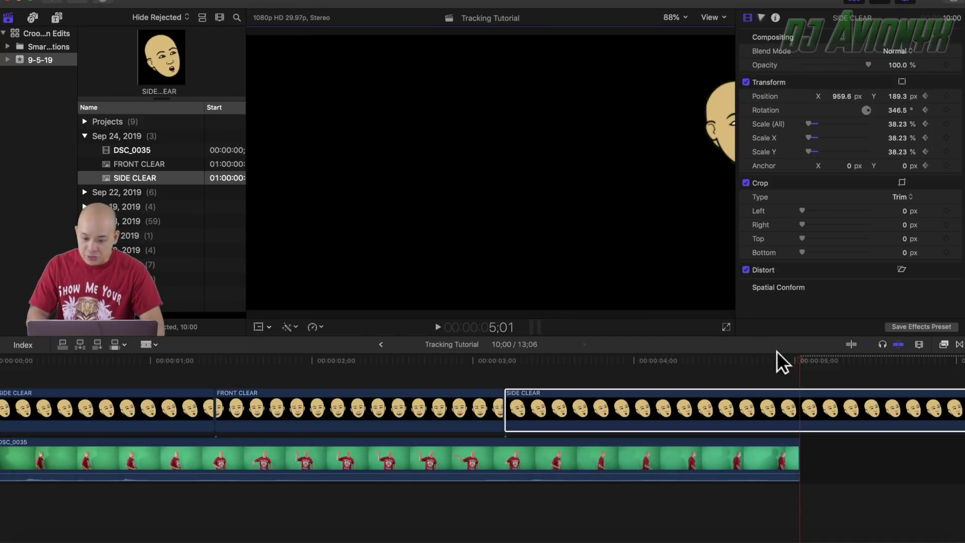
# - Cut SIDE CLEAR at the 5-second mark and delete the leftover face piece
pyautogui.click(805, 408)
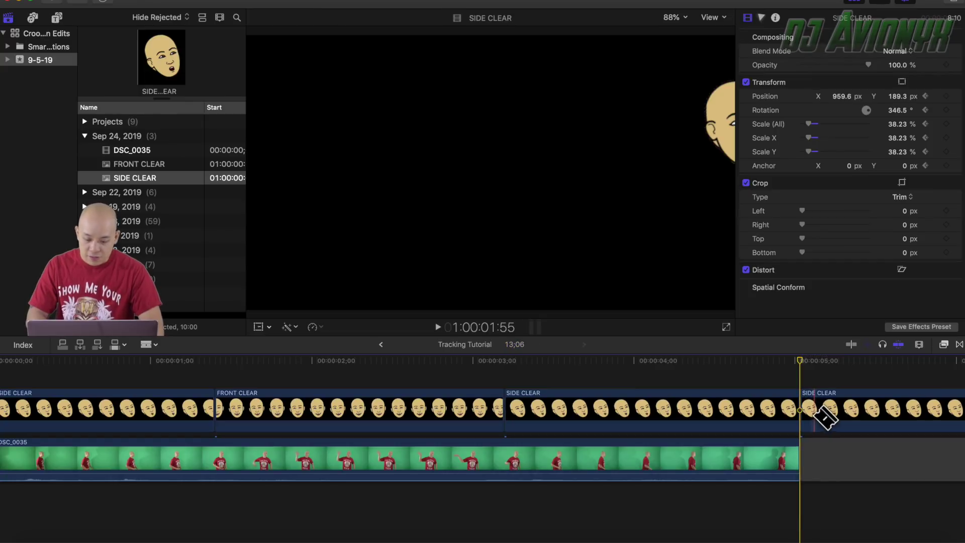
pyautogui.press('a')
pyautogui.click(851, 397)
pyautogui.press('Delete')
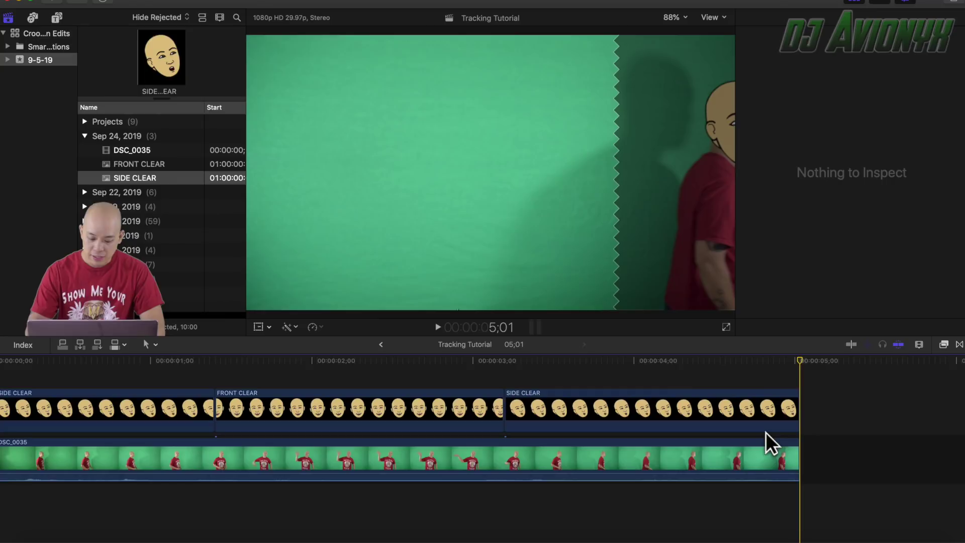
# - Fit the whole project in the timeline and play the head animation from the start
pyautogui.hotkey('shift', 'z')
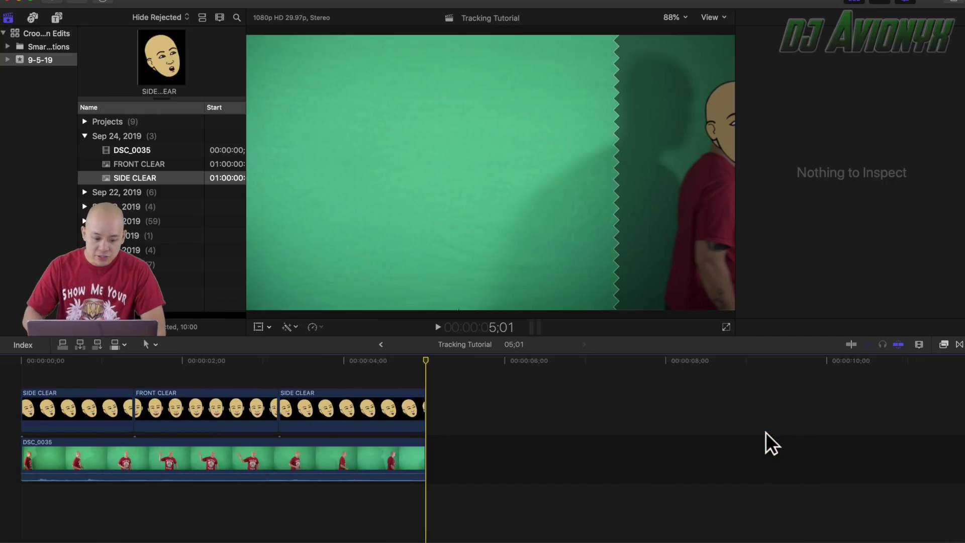
pyautogui.click(8, 405)
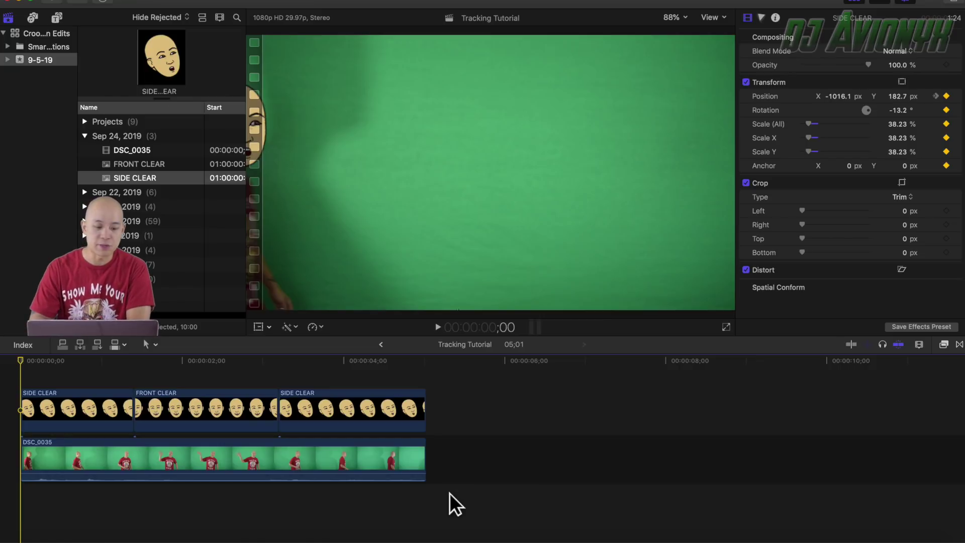
pyautogui.press('space')
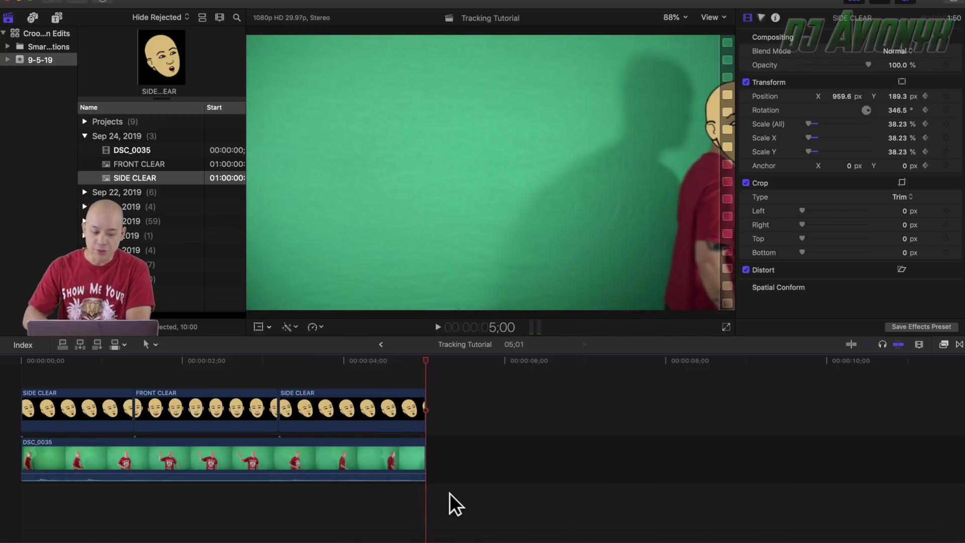
pyautogui.moveTo(427, 371); pyautogui.dragTo(7, 394)
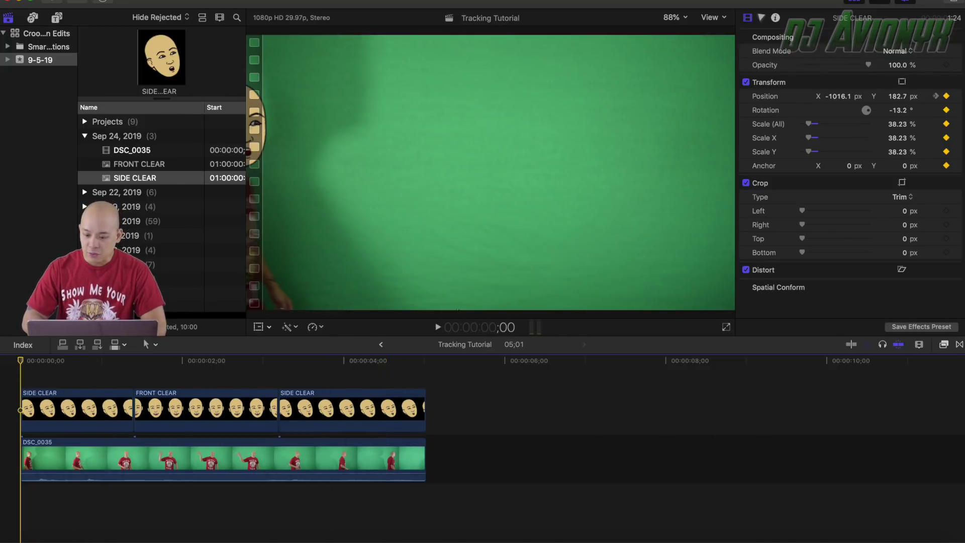
pyautogui.click(945, 345)
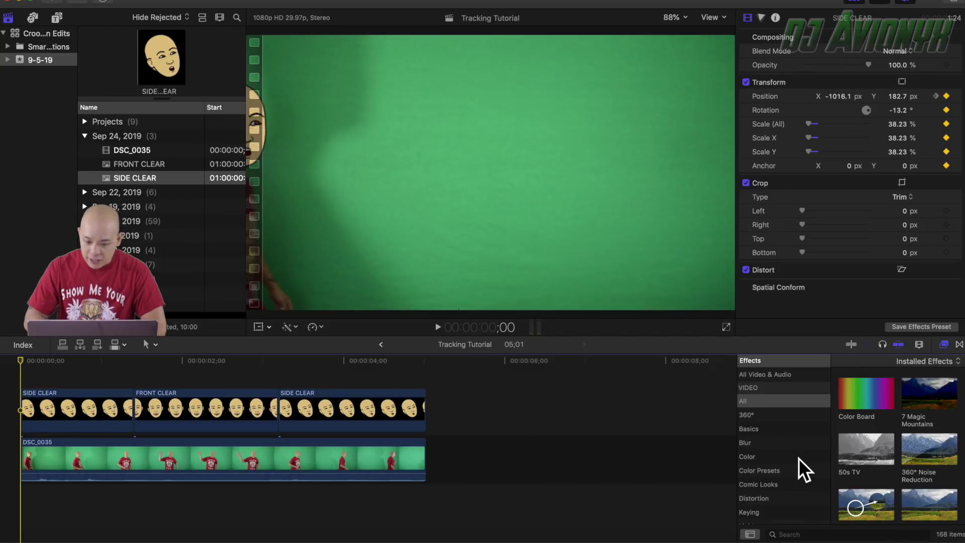
# - Search All effects for 'KEY', drop Keyer onto DSC_0035, and preview the keyed clip
pyautogui.scroll(-2, 798, 458)
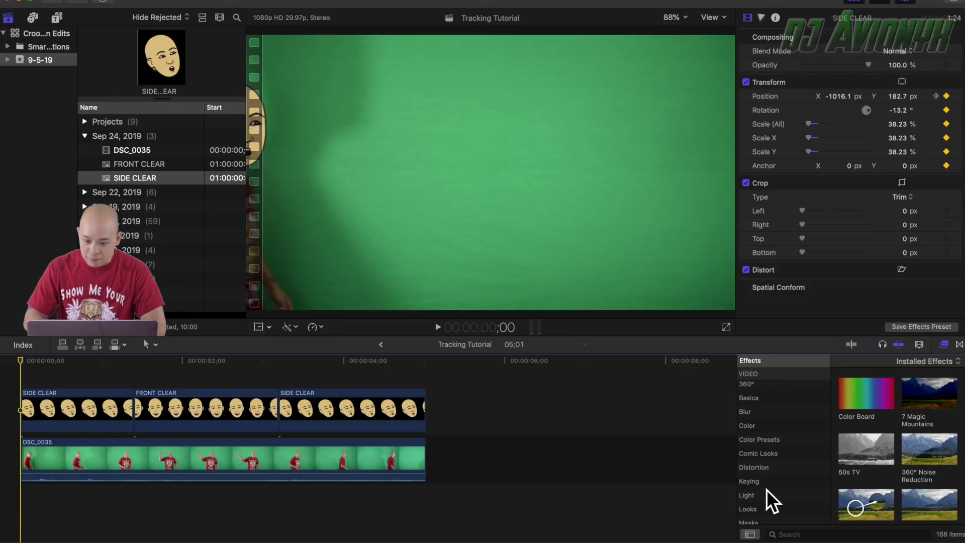
pyautogui.scroll(2, 766, 477)
pyautogui.click(752, 402)
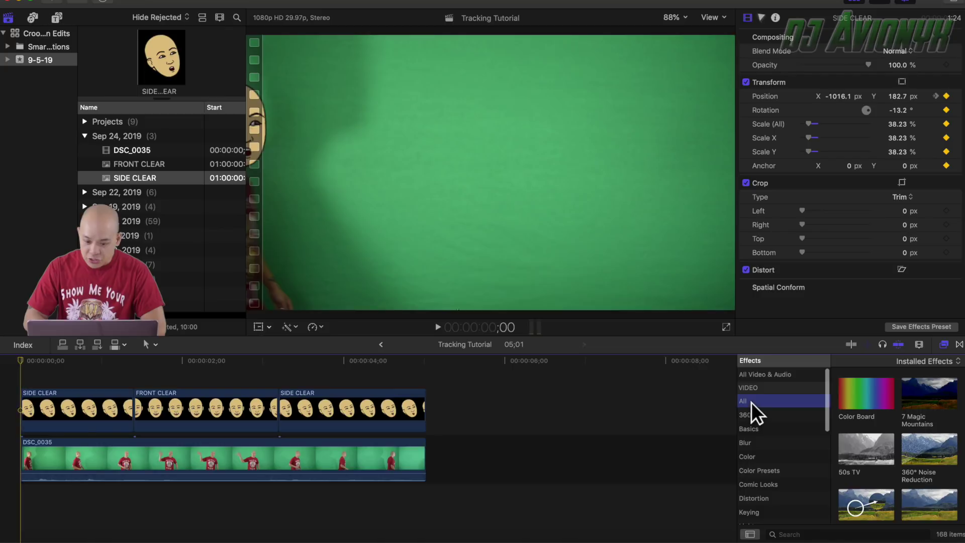
pyautogui.click(798, 535)
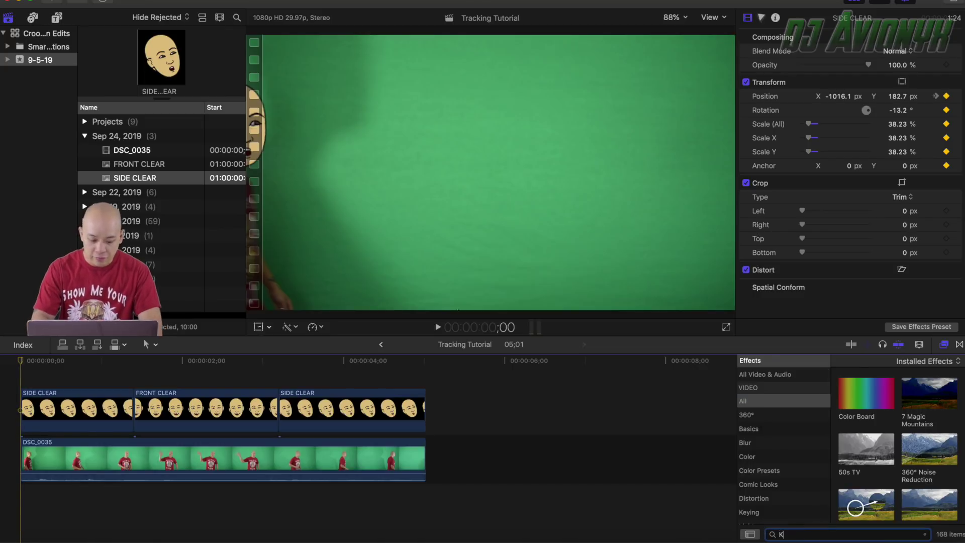
pyautogui.write('EY')
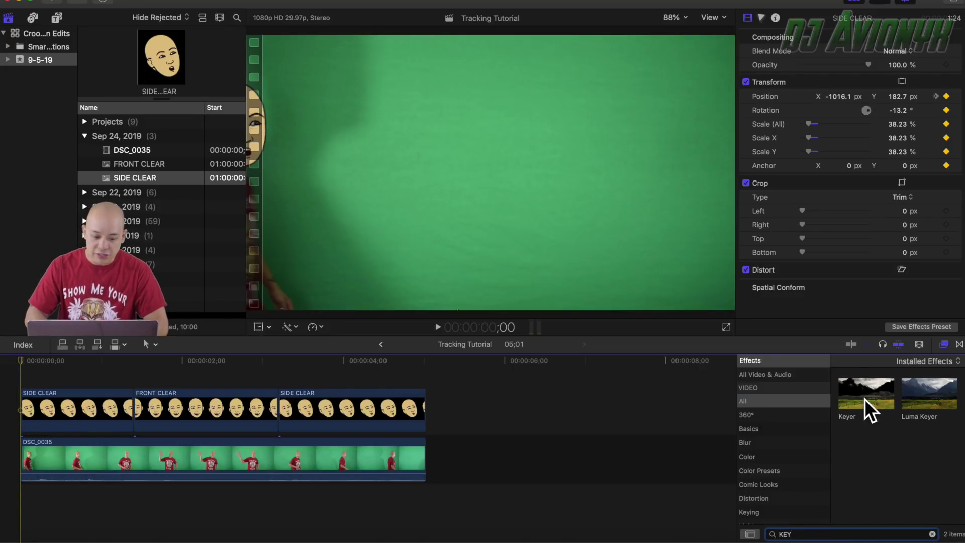
pyautogui.moveTo(865, 400); pyautogui.dragTo(320, 450)
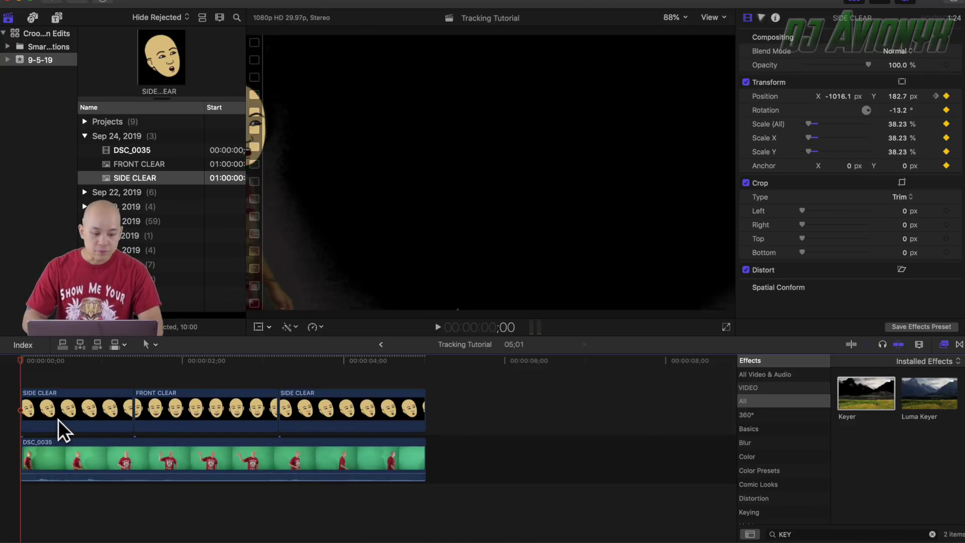
pyautogui.press('space')
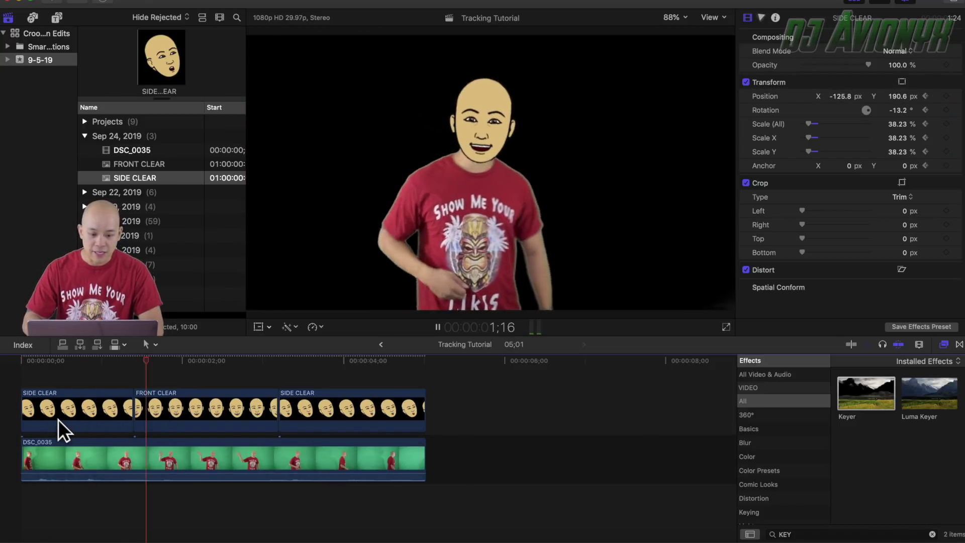
pyautogui.press('space')
pyautogui.click(139, 447)
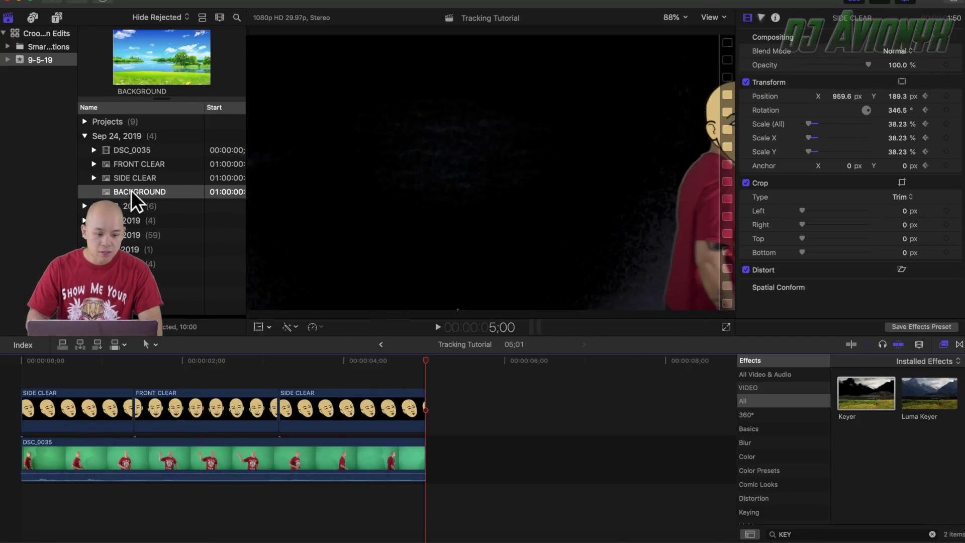
# - Place the lake BACKGROUND image beneath DSC_0035 and scale it to 108%
pyautogui.click(132, 191)
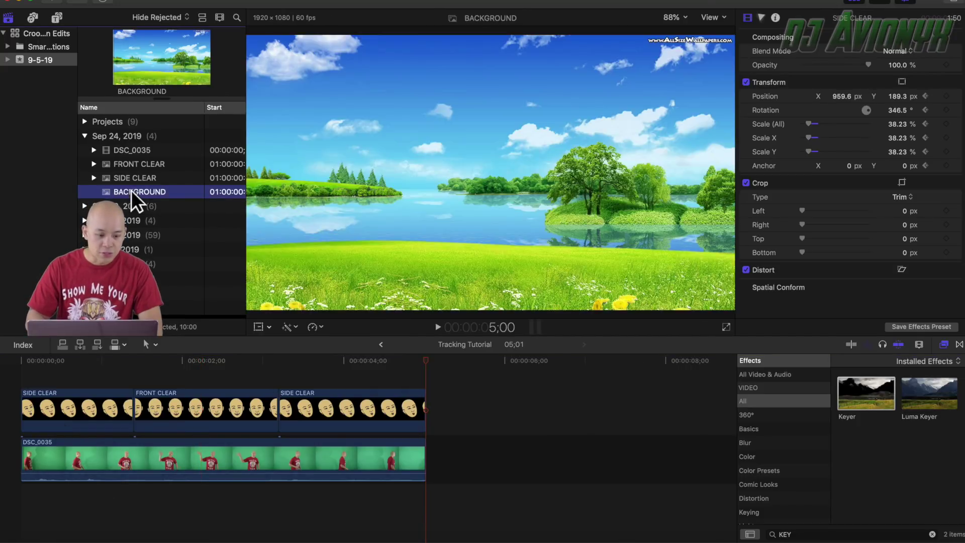
pyautogui.moveTo(131, 191); pyautogui.dragTo(11, 512)
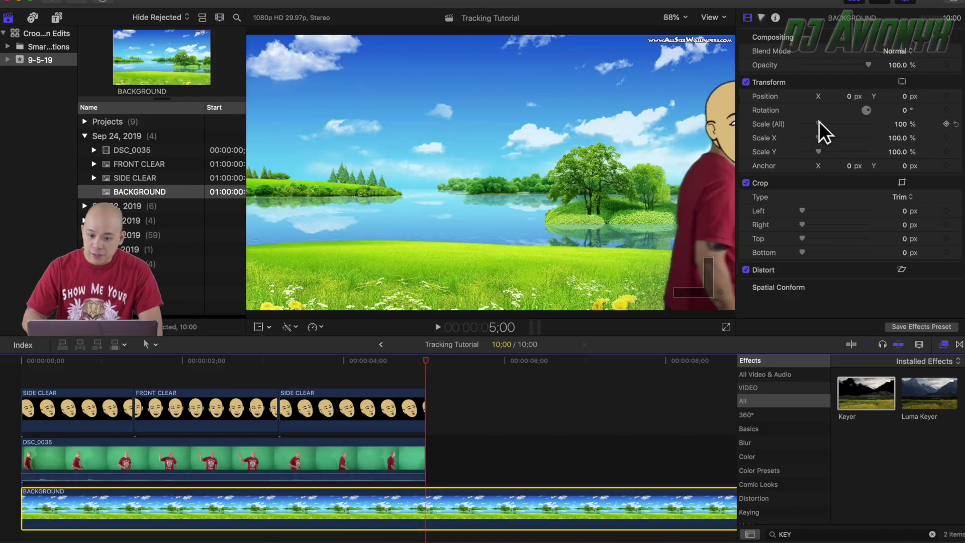
pyautogui.moveTo(819, 121); pyautogui.dragTo(822, 124)
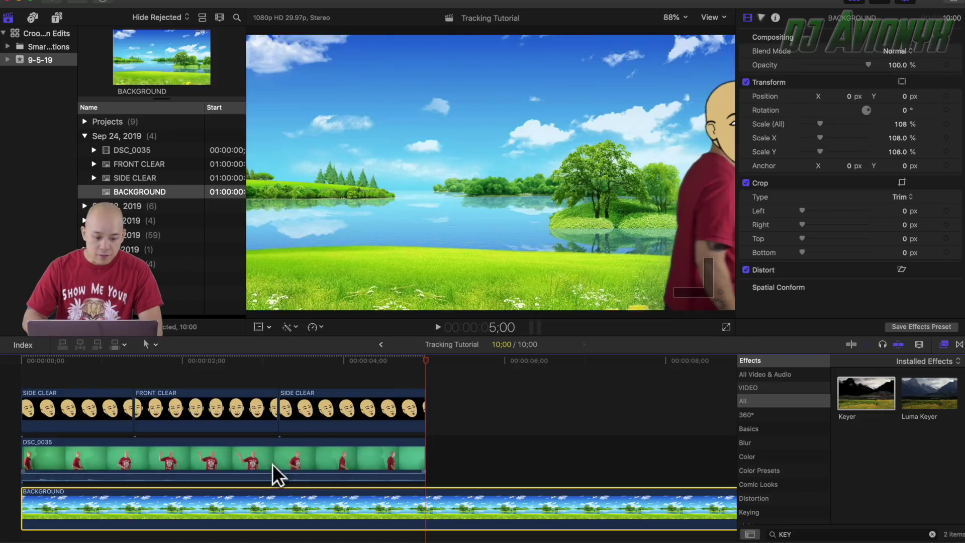
# - Cut the BACKGROUND at the 5-second mark and delete the tail beyond it
pyautogui.press('b')
pyautogui.click(430, 505)
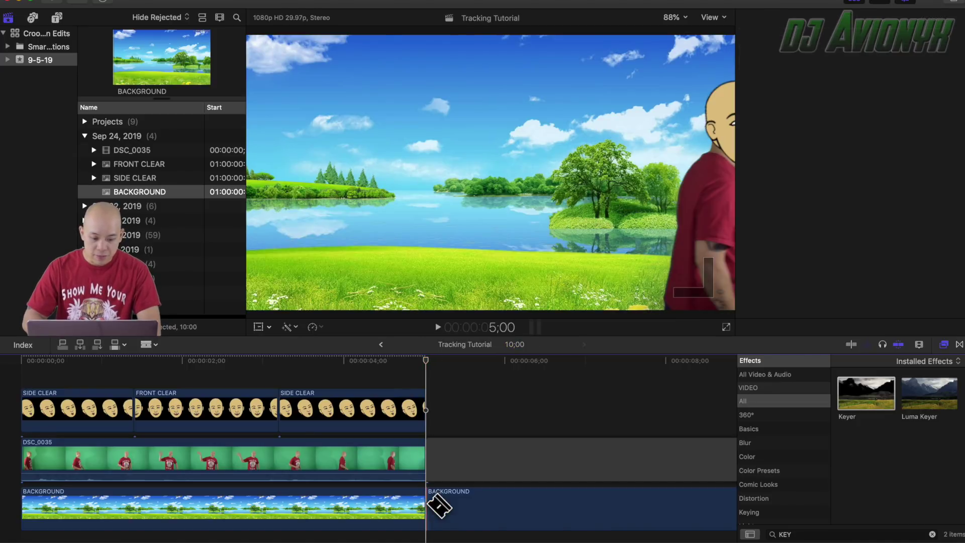
pyautogui.press('a')
pyautogui.moveTo(476, 425); pyautogui.dragTo(465, 513)
pyautogui.press('Delete')
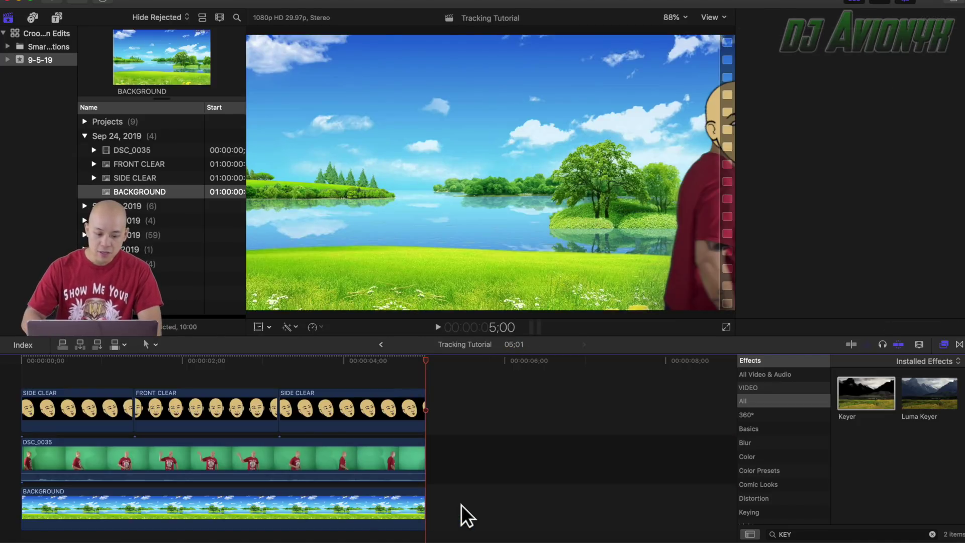
pyautogui.press('super+4')
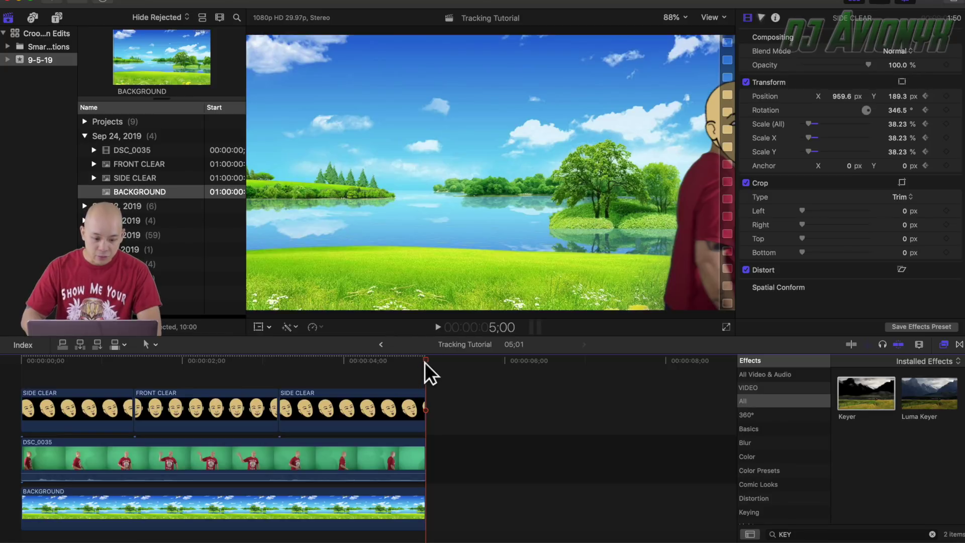
pyautogui.click(295, 370)
pyautogui.click(8, 378)
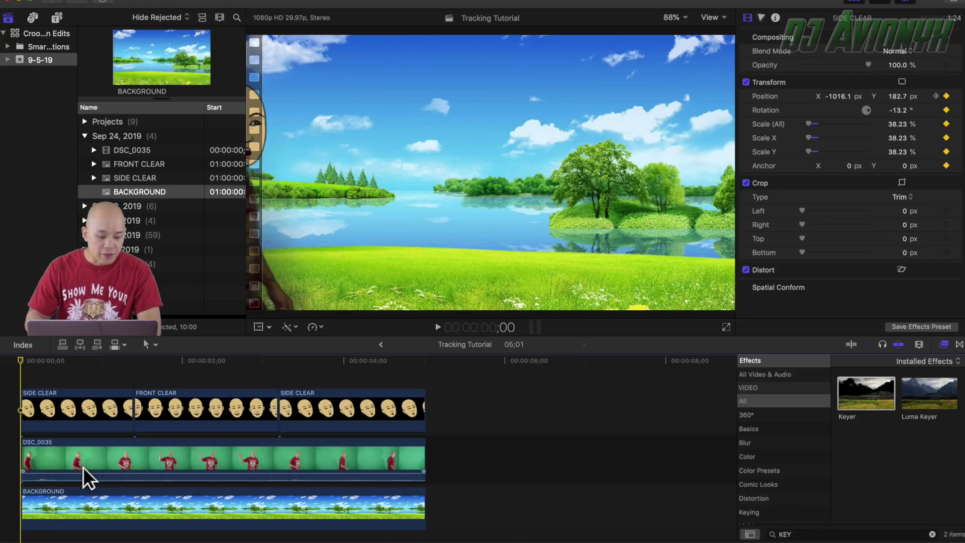
pyautogui.press('space')
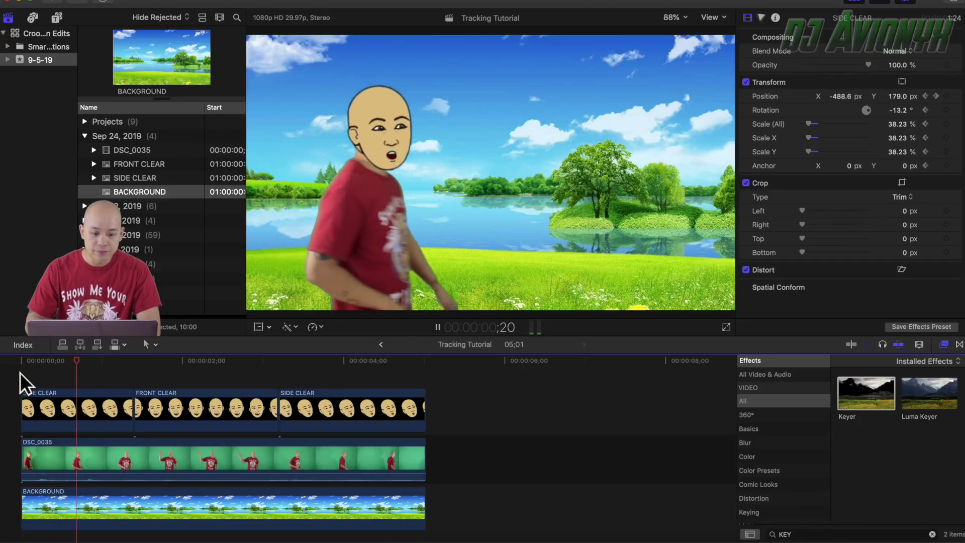